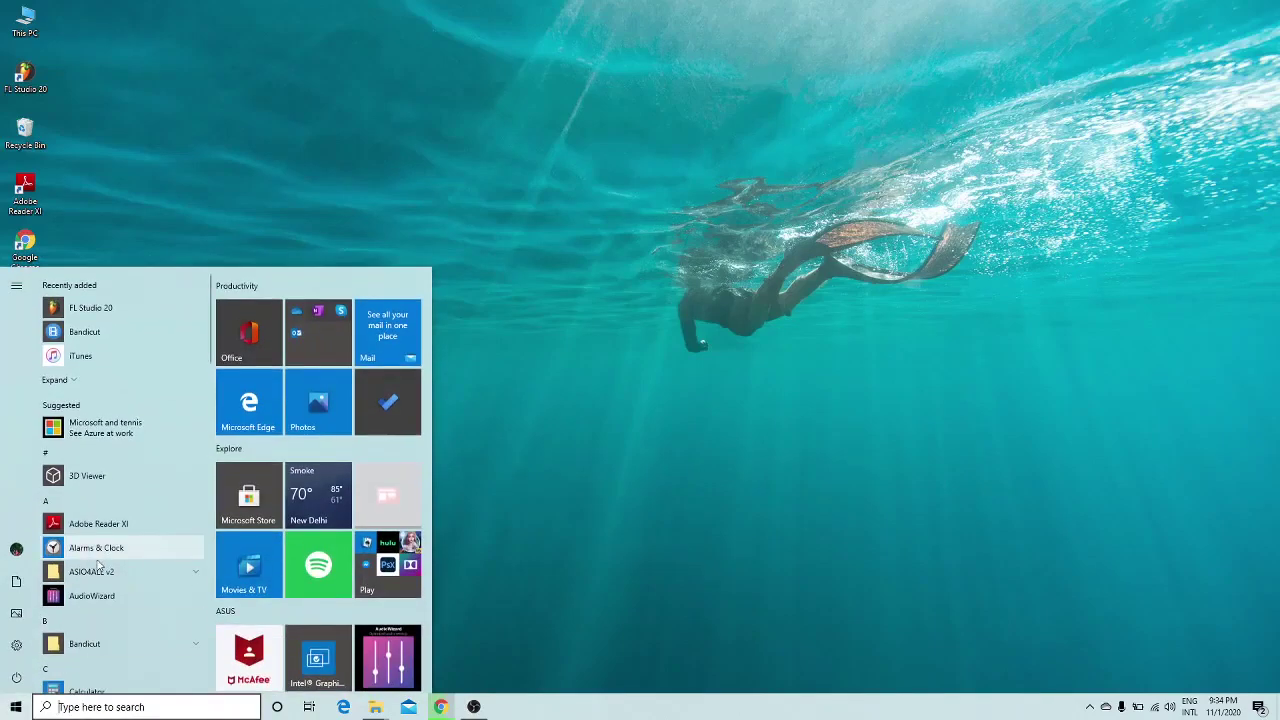
- Search the taskbar for 'task manager' and launch Task Manager from the best match
{"action": "left_click", "coordinate": [104, 707]}
{"action": "type", "text": "t"}
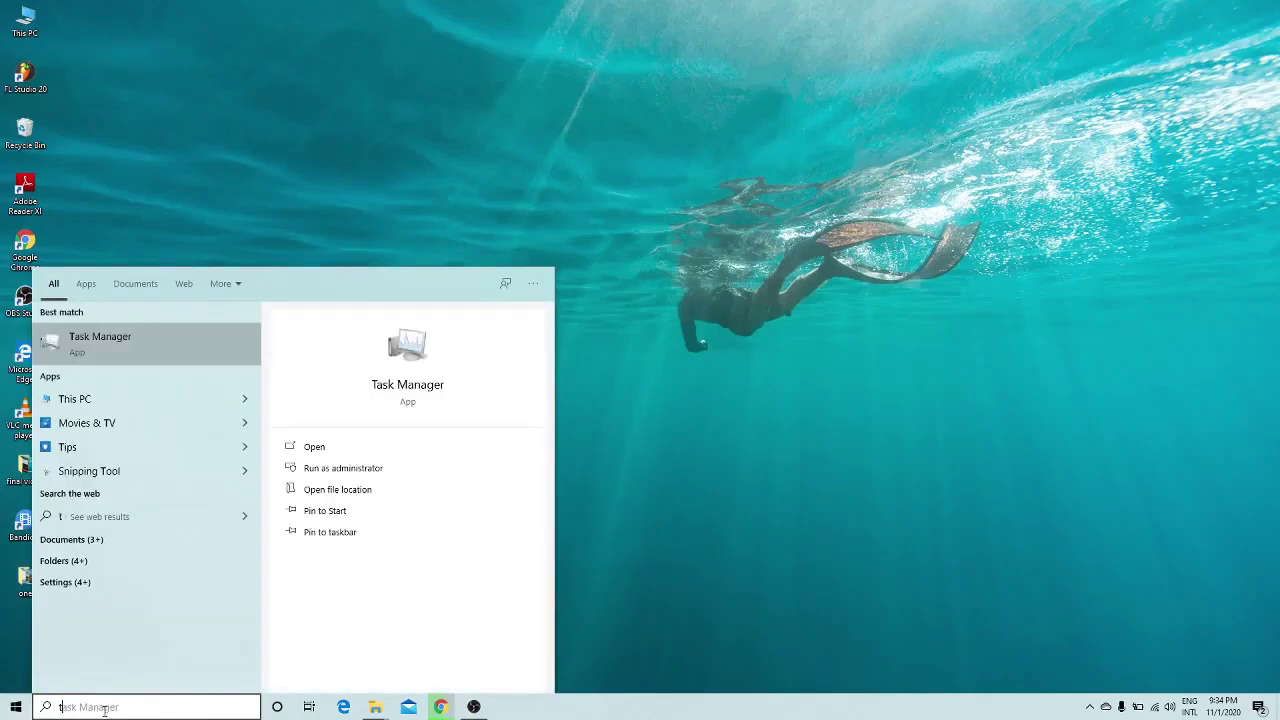
{"action": "type", "text": "ask ma"}
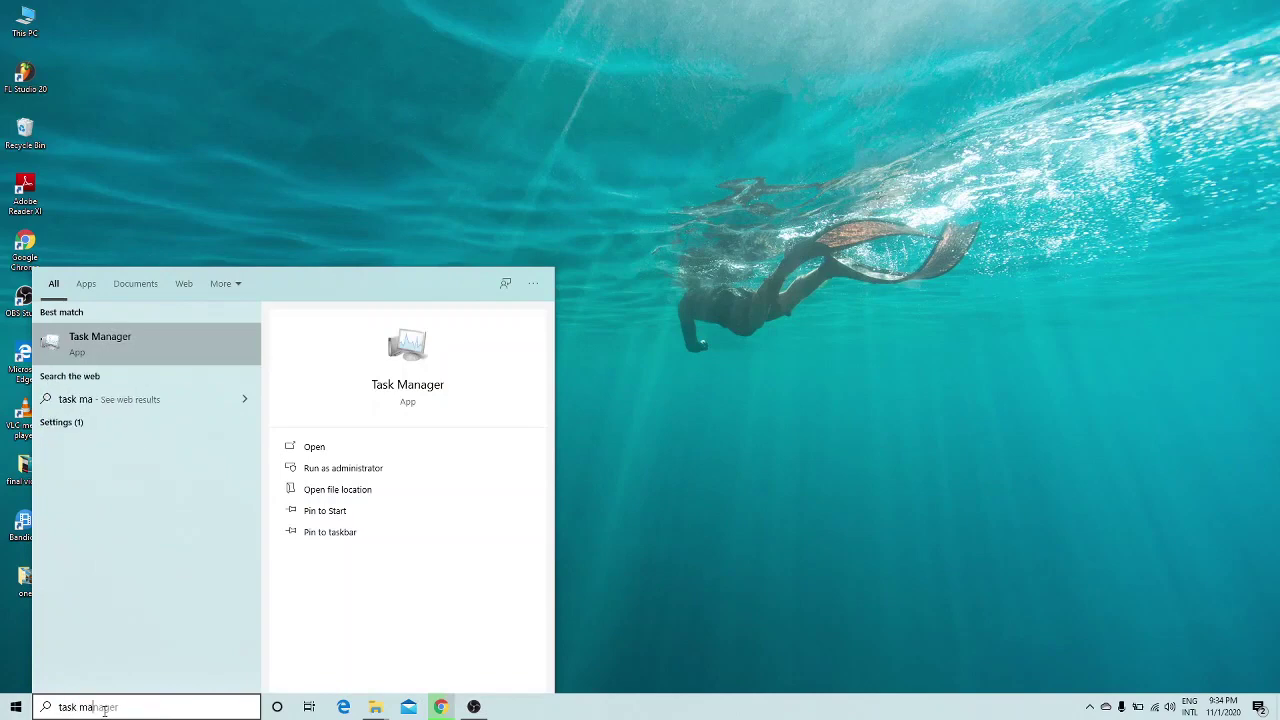
{"action": "type", "text": "nager"}
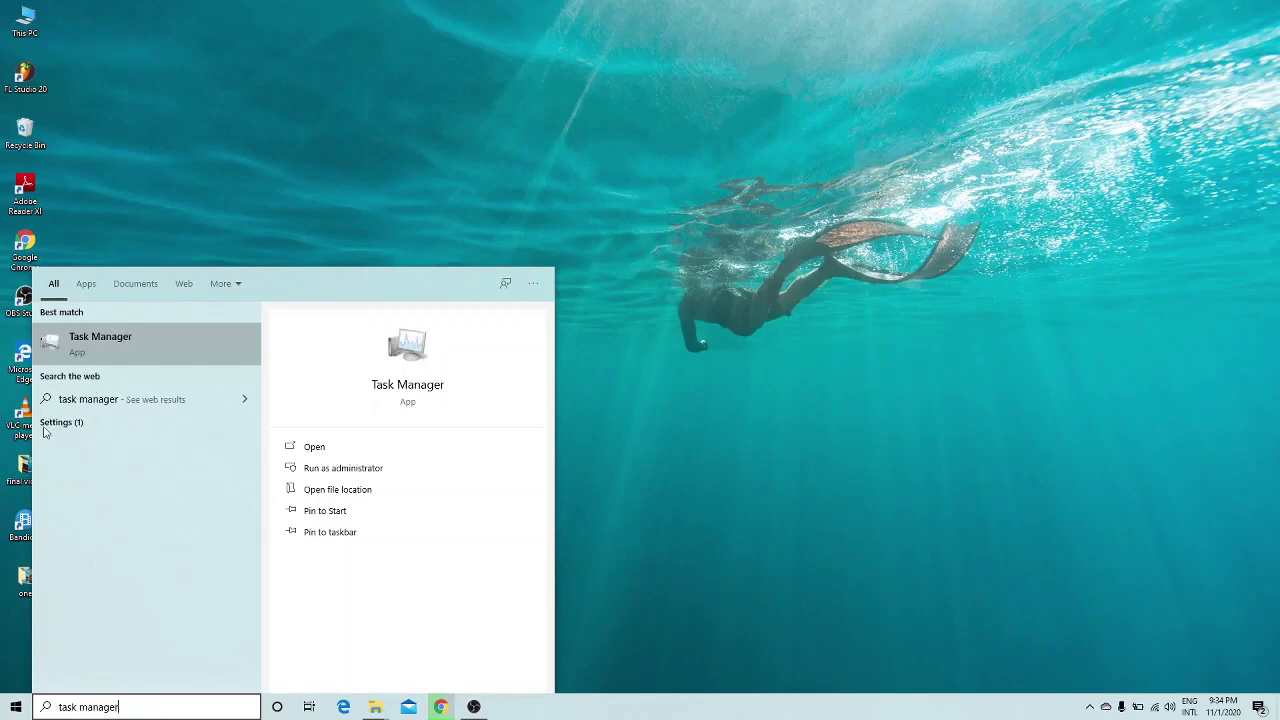
{"action": "left_click", "coordinate": [142, 333]}
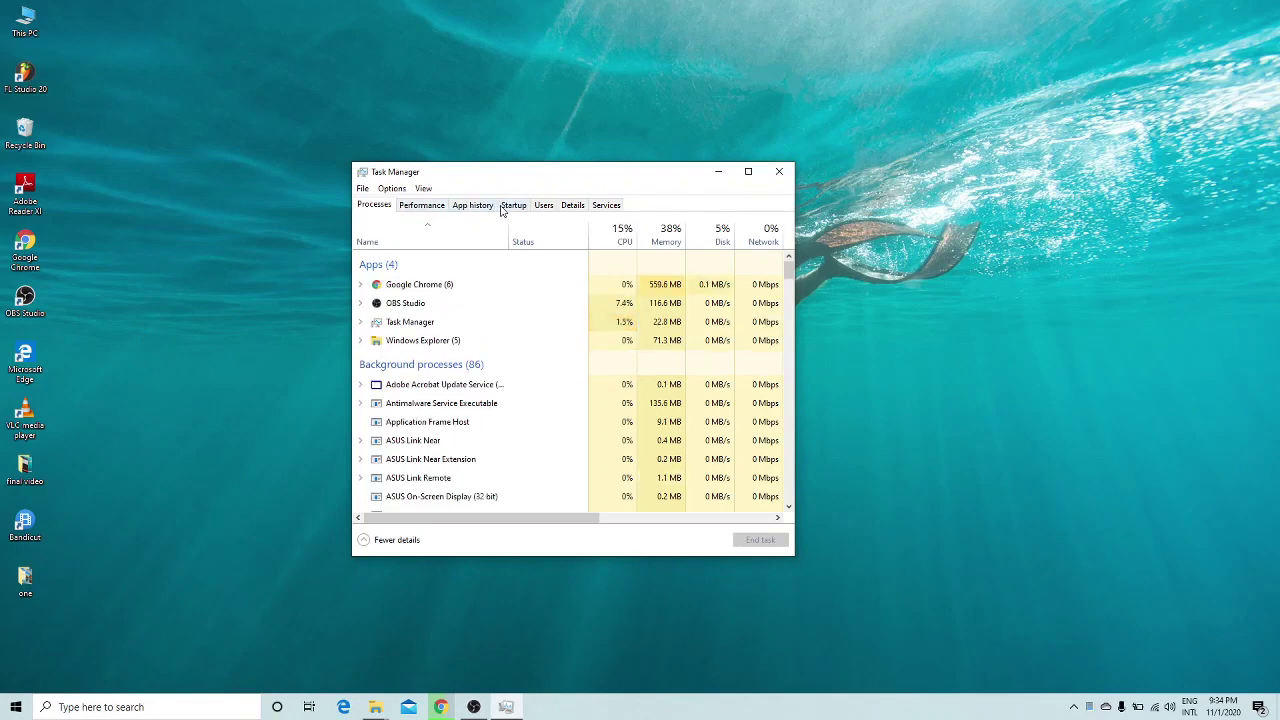
- Show the Startup tab and review the Windows Security, OneDrive and iTunes Helper entries
{"action": "left_click", "coordinate": [512, 206]}
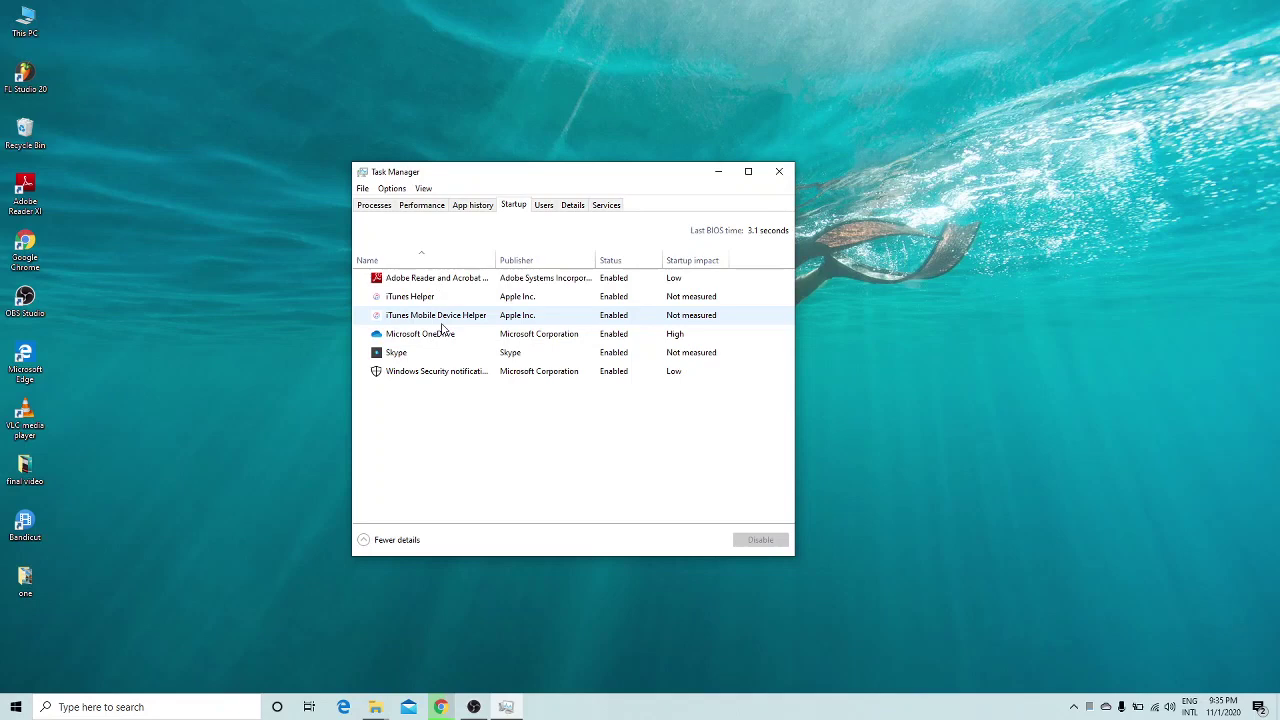
{"action": "left_click", "coordinate": [444, 373]}
{"action": "left_click", "coordinate": [452, 340]}
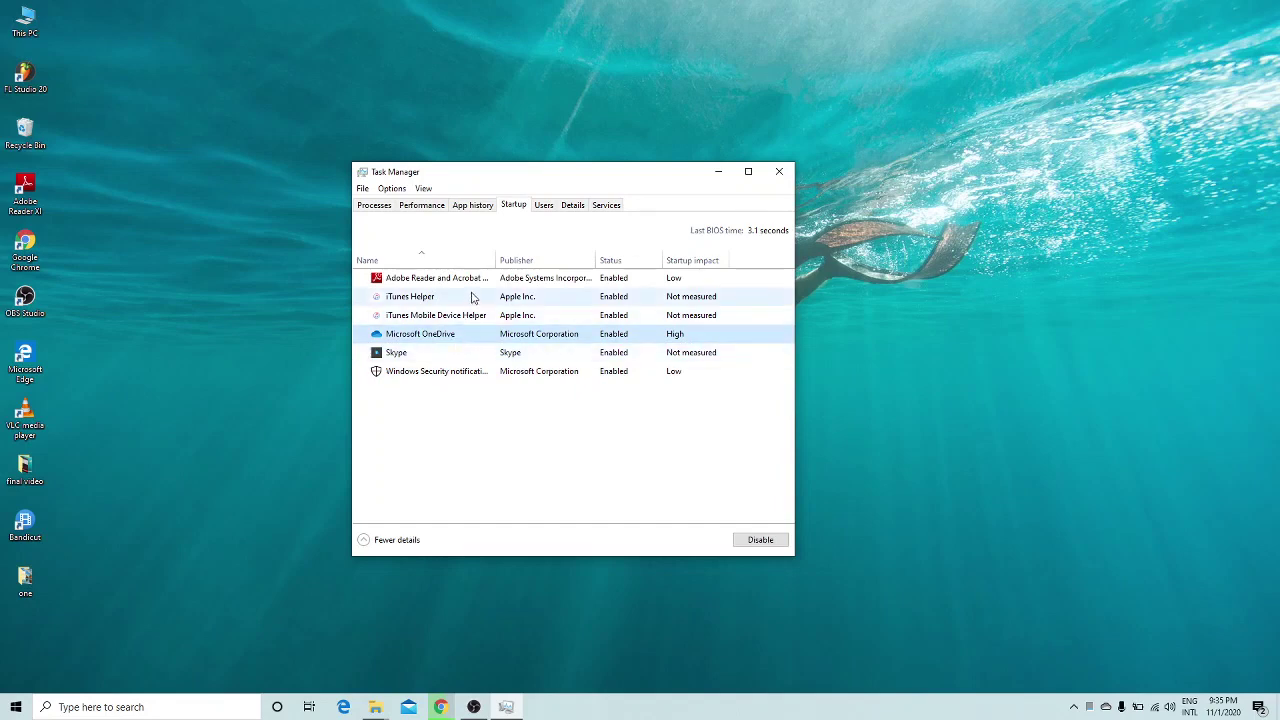
{"action": "left_click", "coordinate": [445, 298]}
- Disable iTunes Helper, iTunes Mobile Device Helper and Skype at startup, then close Task Manager
{"action": "right_click", "coordinate": [445, 300]}
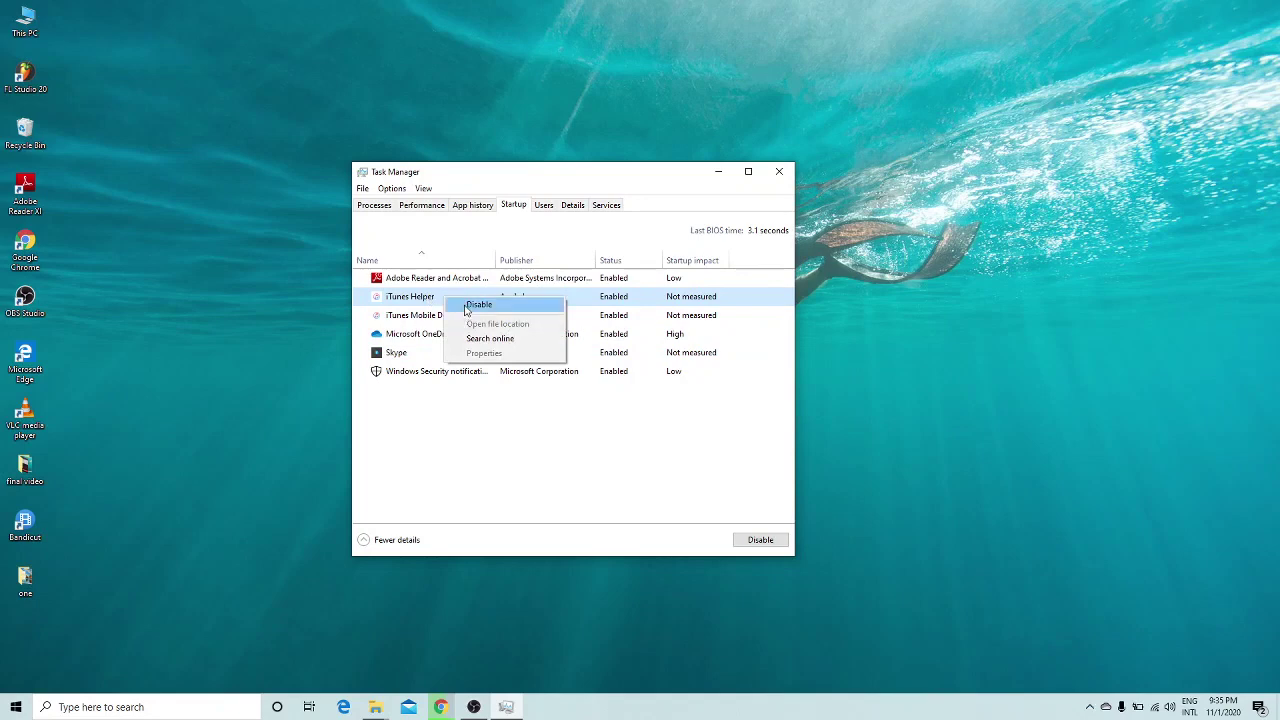
{"action": "left_click", "coordinate": [474, 306]}
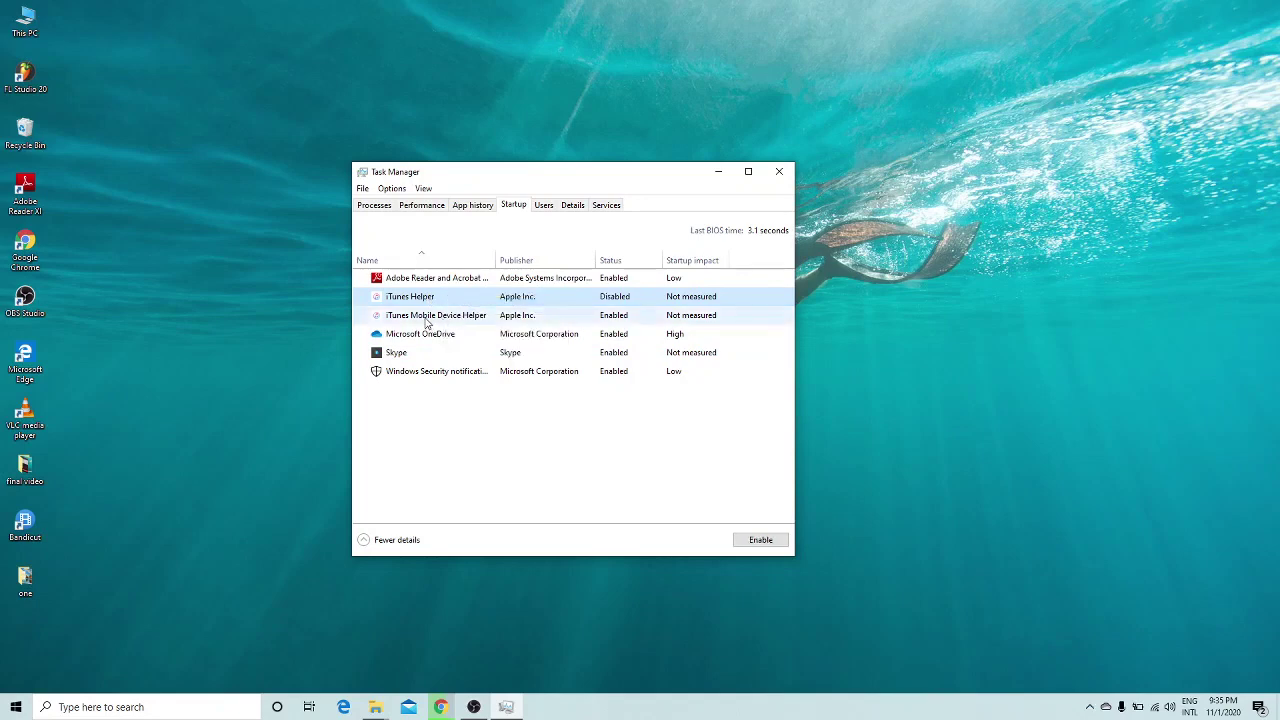
{"action": "right_click", "coordinate": [427, 322]}
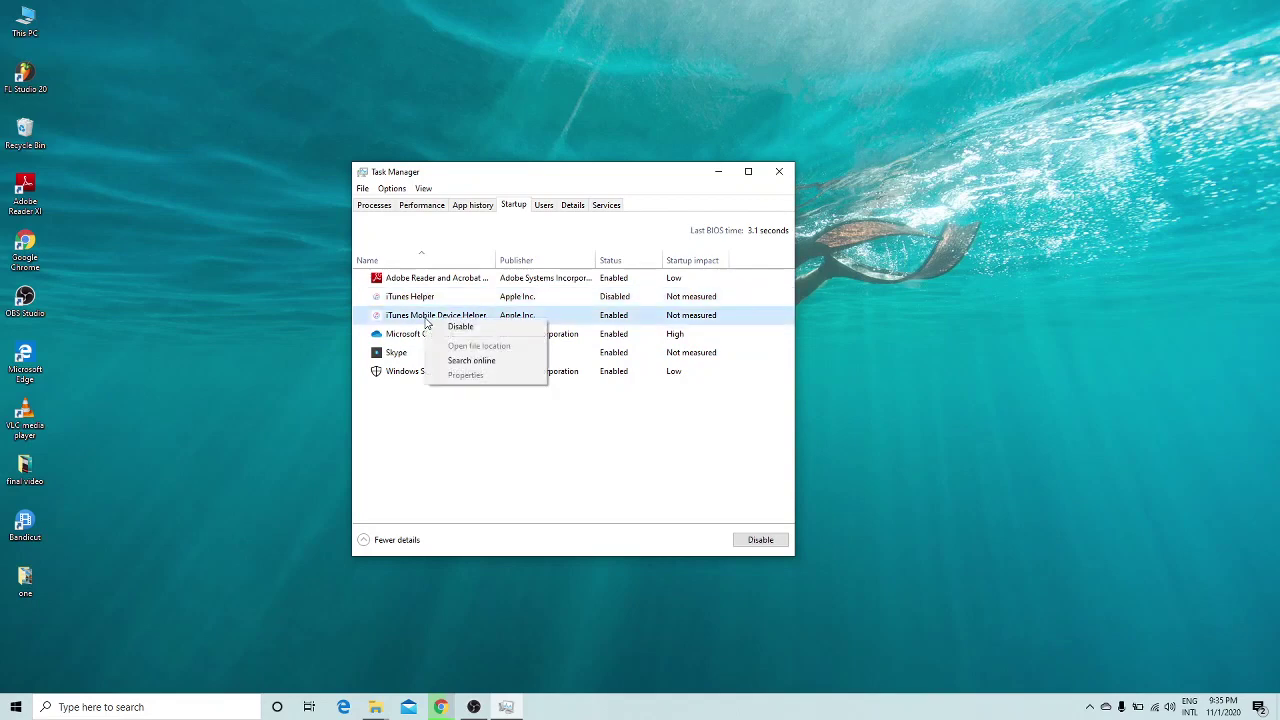
{"action": "left_click", "coordinate": [456, 327]}
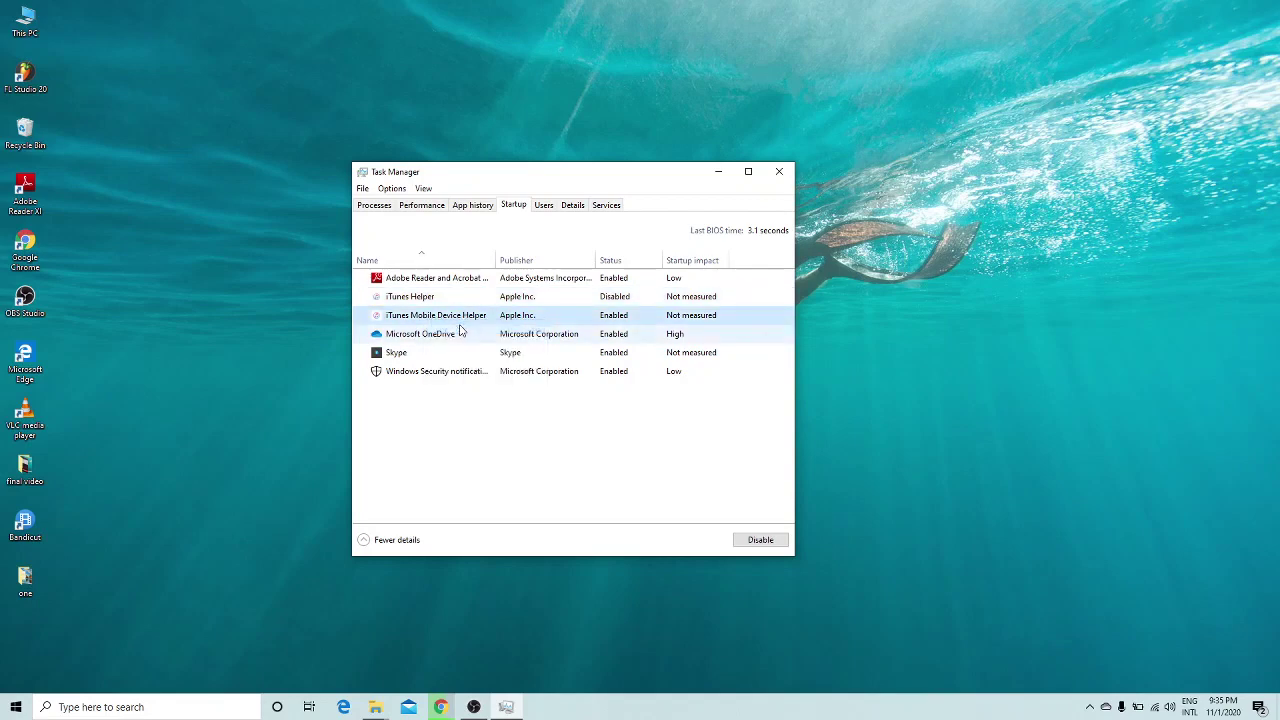
{"action": "right_click", "coordinate": [407, 358]}
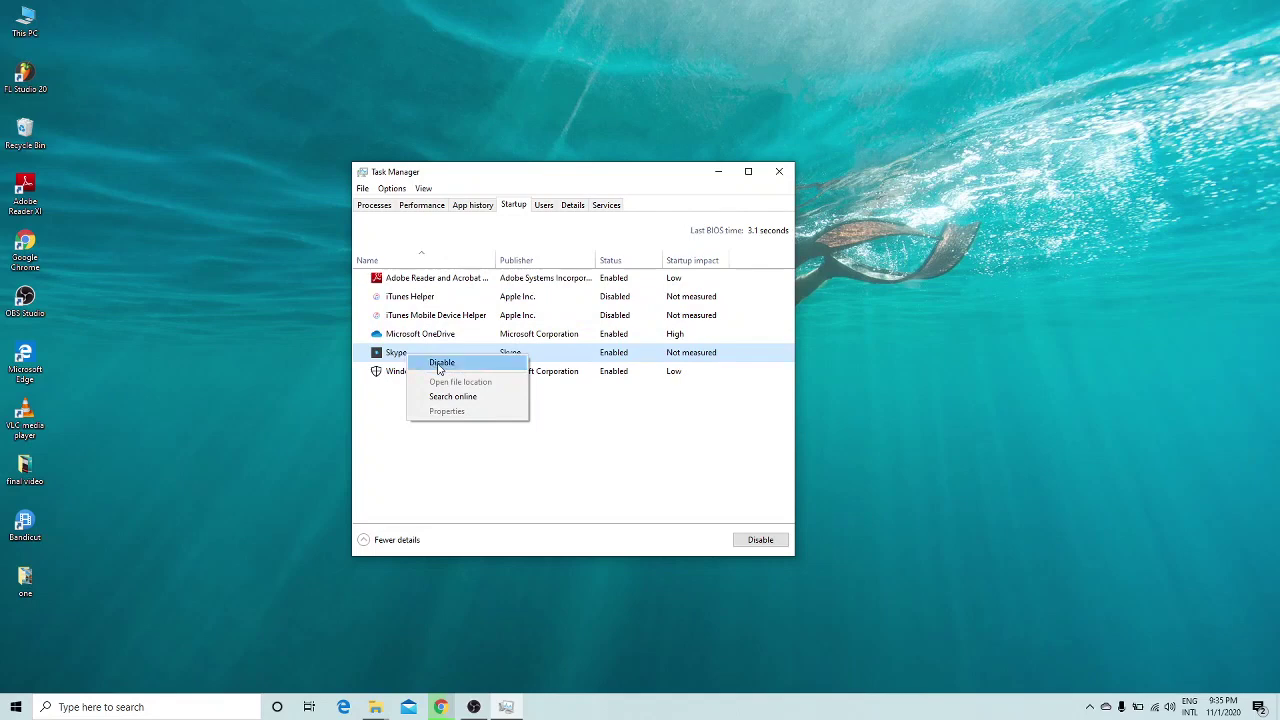
{"action": "left_click", "coordinate": [438, 366]}
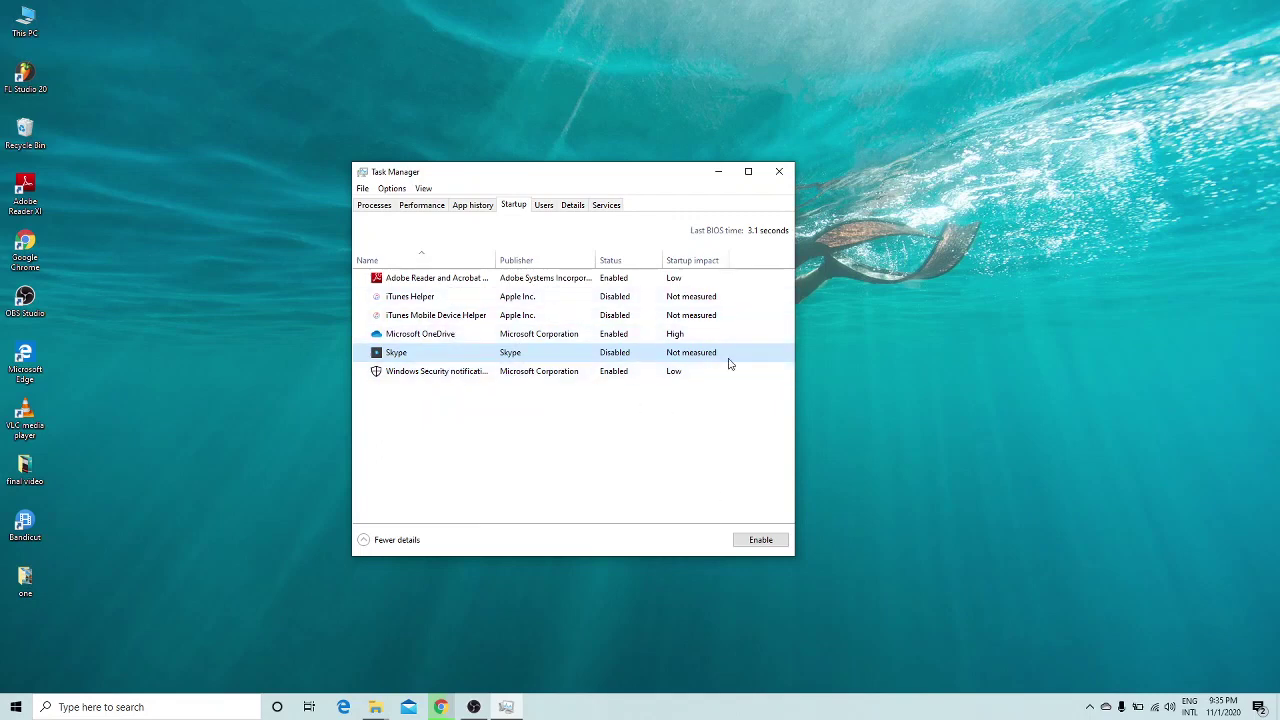
{"action": "left_click", "coordinate": [780, 172]}
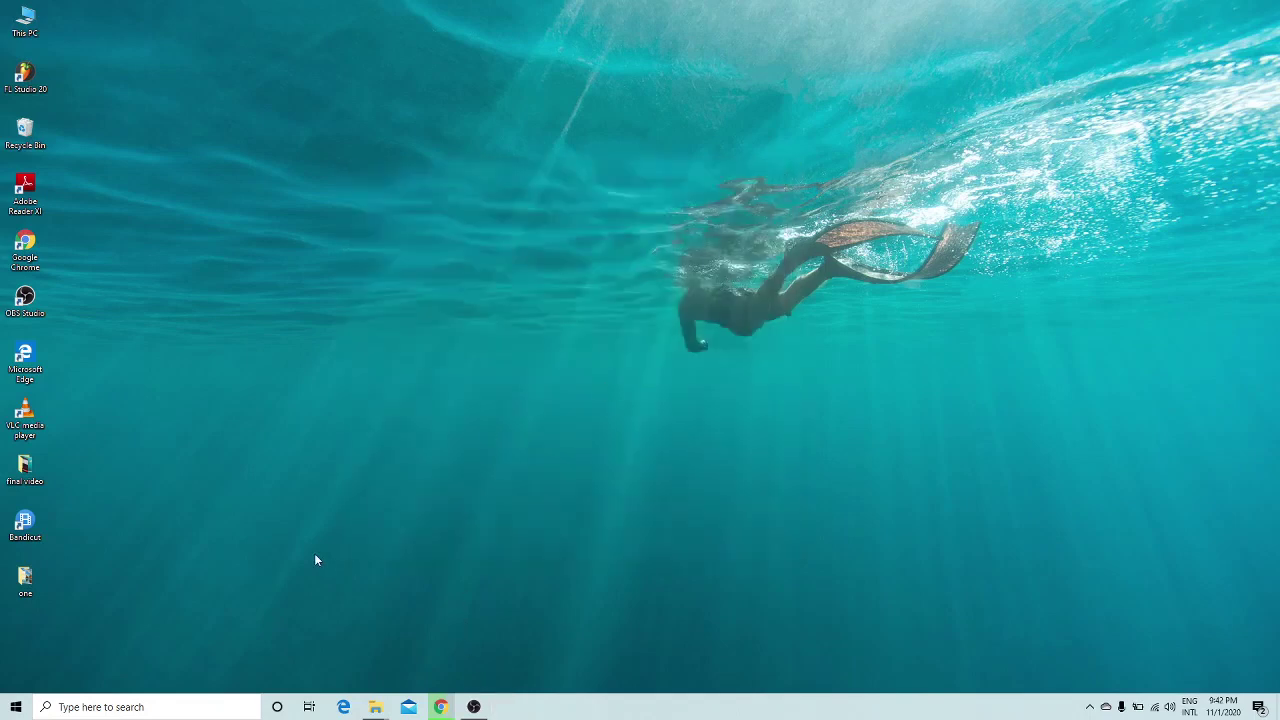
- Search 'defragment' from Start and launch Defragment and Optimize Drives
{"action": "left_click", "coordinate": [16, 707]}
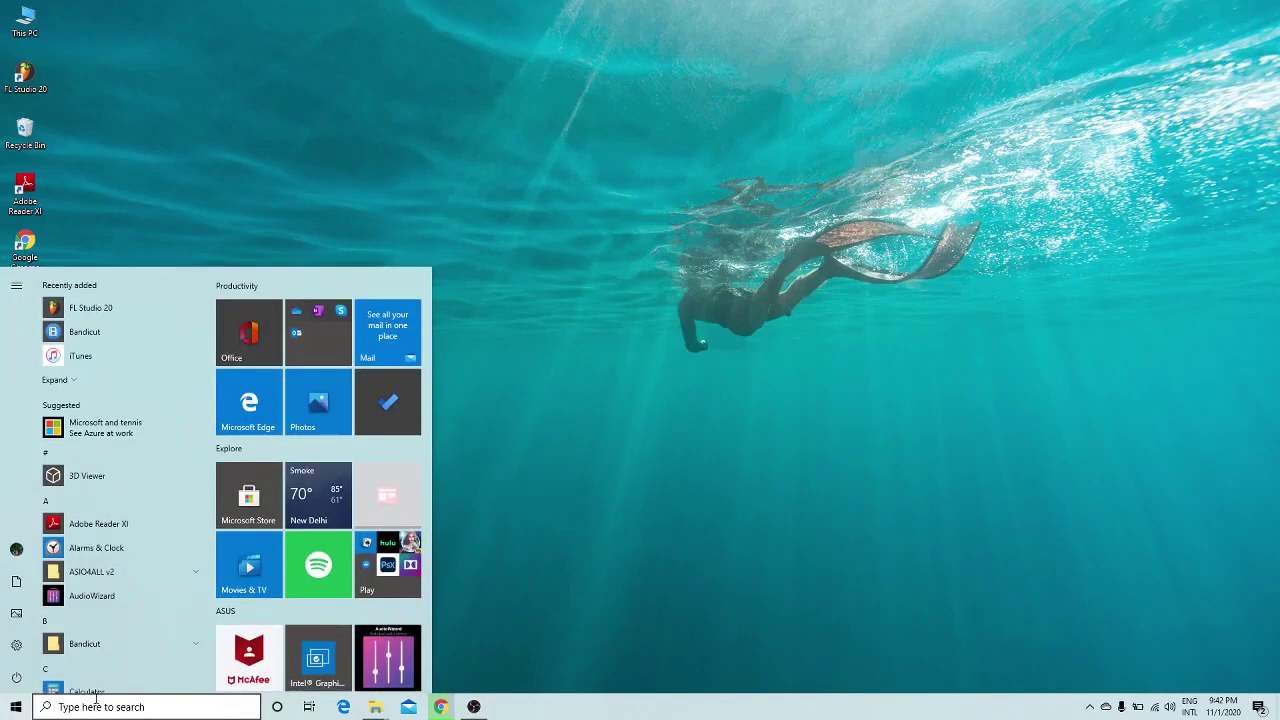
{"action": "type", "text": "de"}
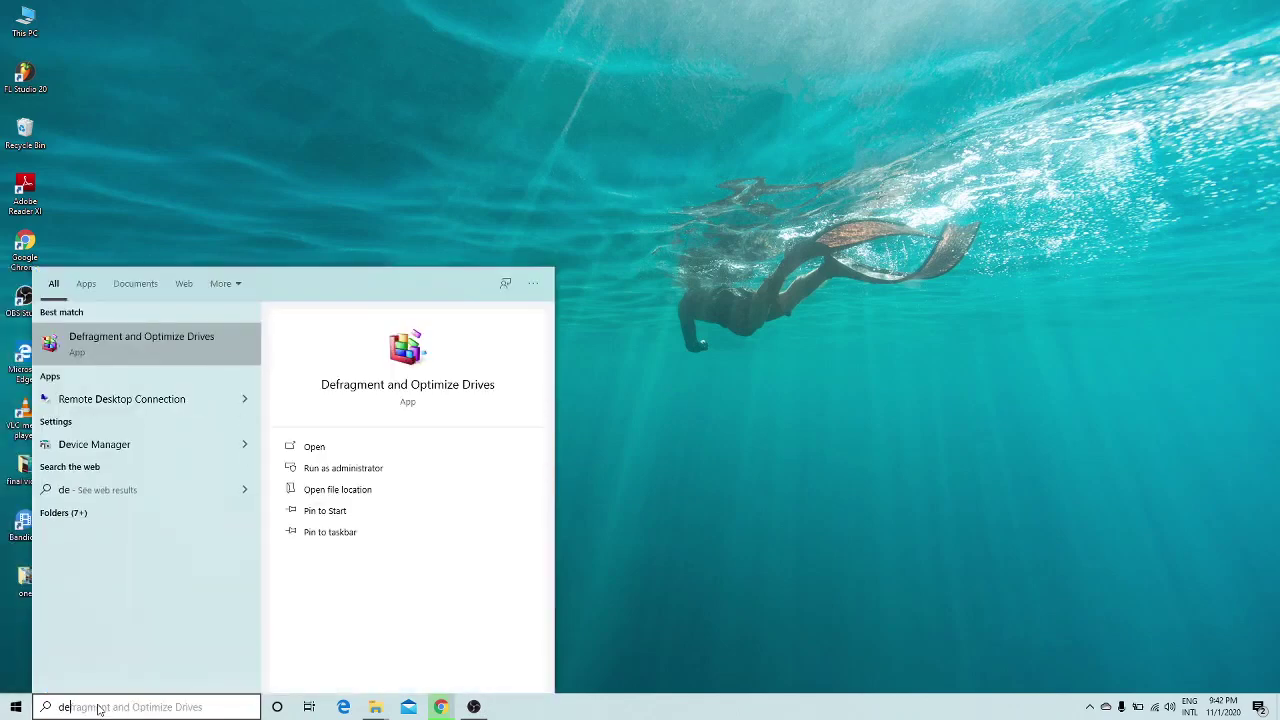
{"action": "type", "text": "fragment"}
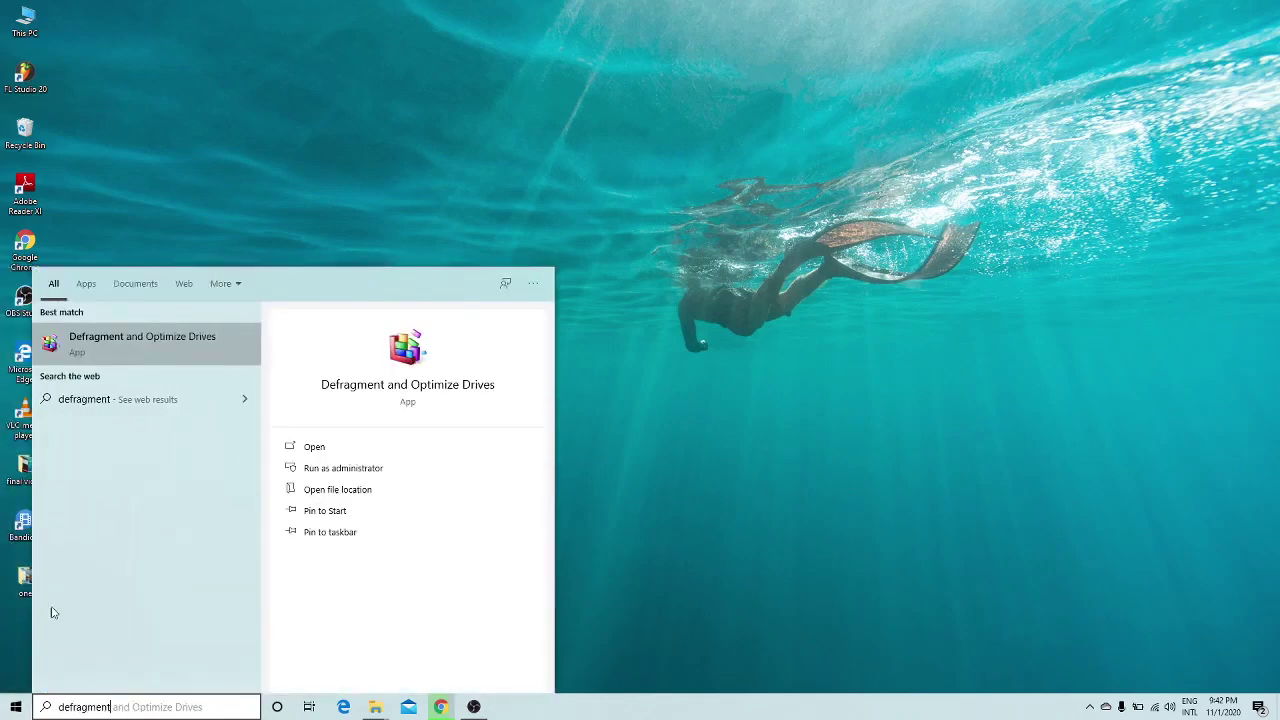
{"action": "left_click", "coordinate": [131, 358]}
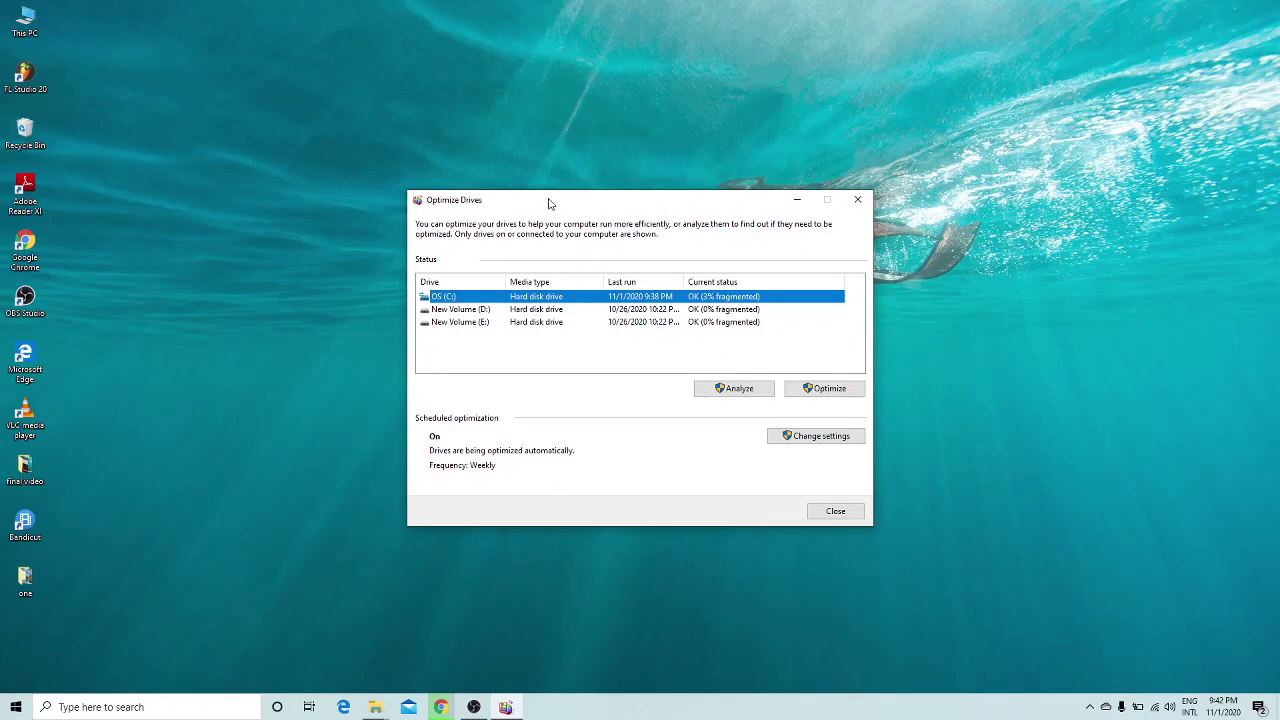
- Start optimizing the OS (C:) drive, then close the Optimize Drives window
{"action": "left_click_drag", "start_coordinate": [548, 202], "coordinate": [522, 144]}
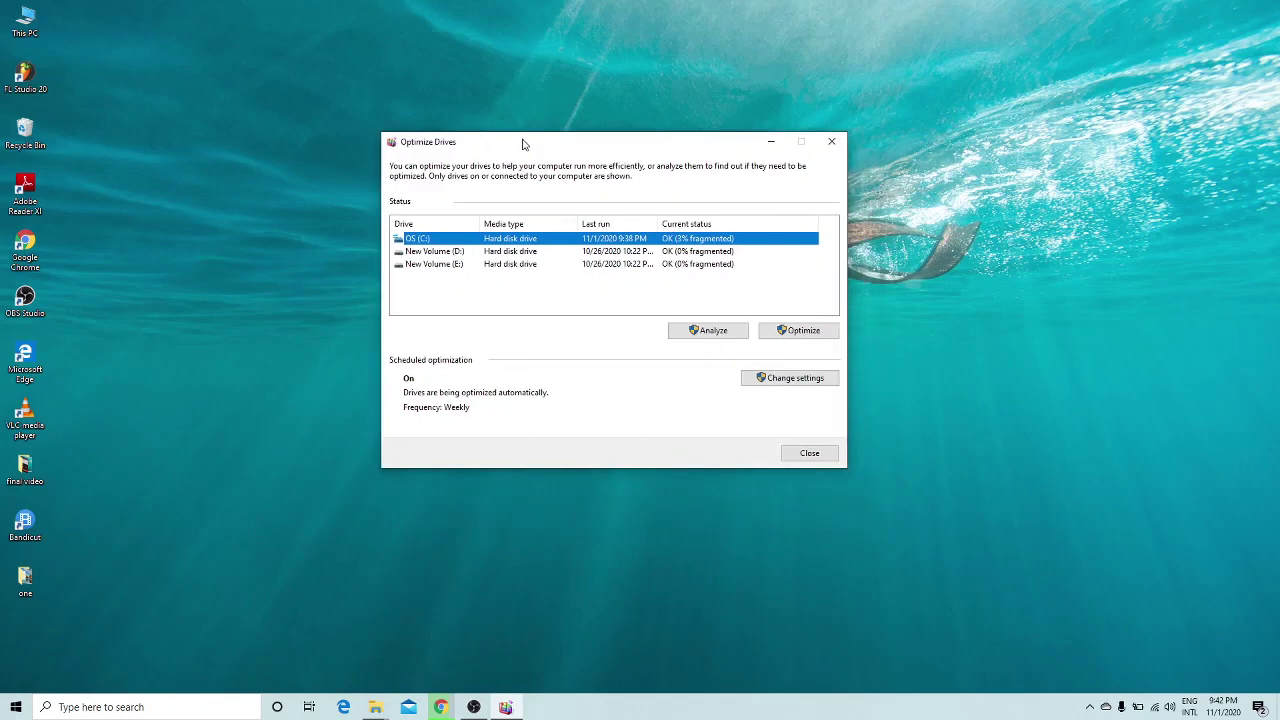
{"action": "left_click", "coordinate": [430, 251]}
{"action": "left_click", "coordinate": [429, 240]}
{"action": "left_click", "coordinate": [456, 251]}
{"action": "left_click", "coordinate": [442, 240]}
{"action": "left_click", "coordinate": [800, 331]}
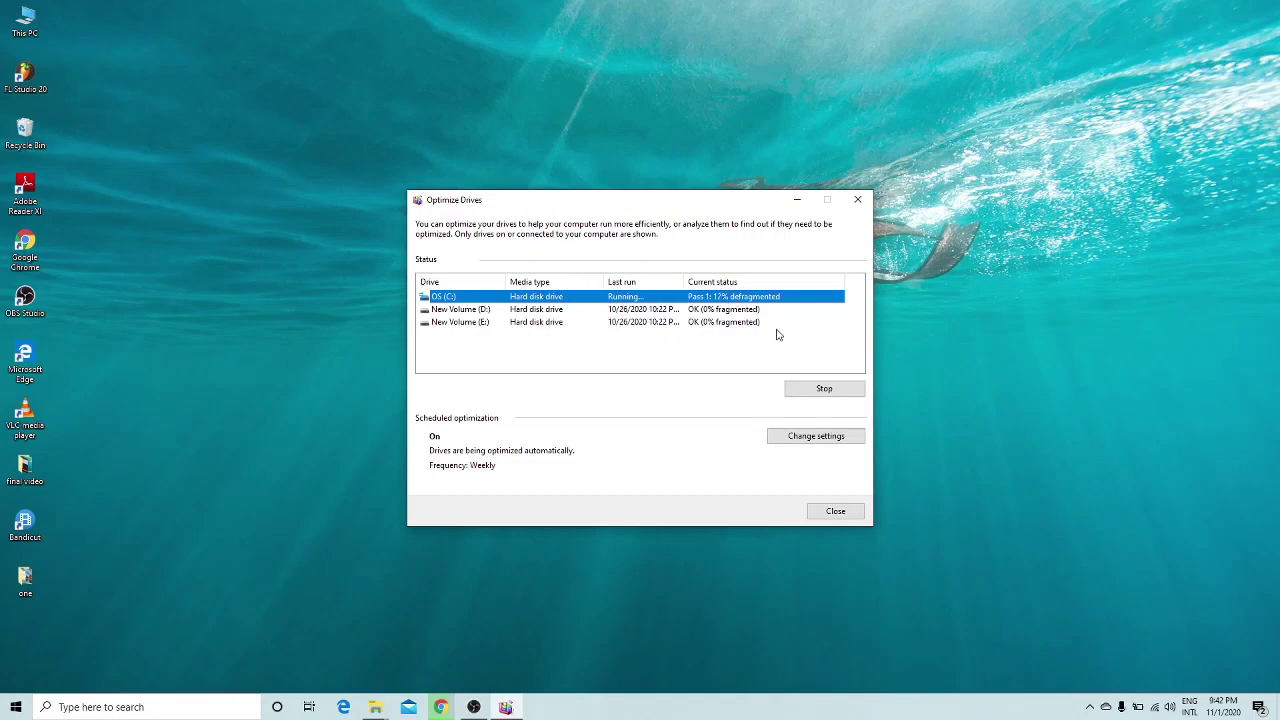
{"action": "left_click", "coordinate": [823, 518]}
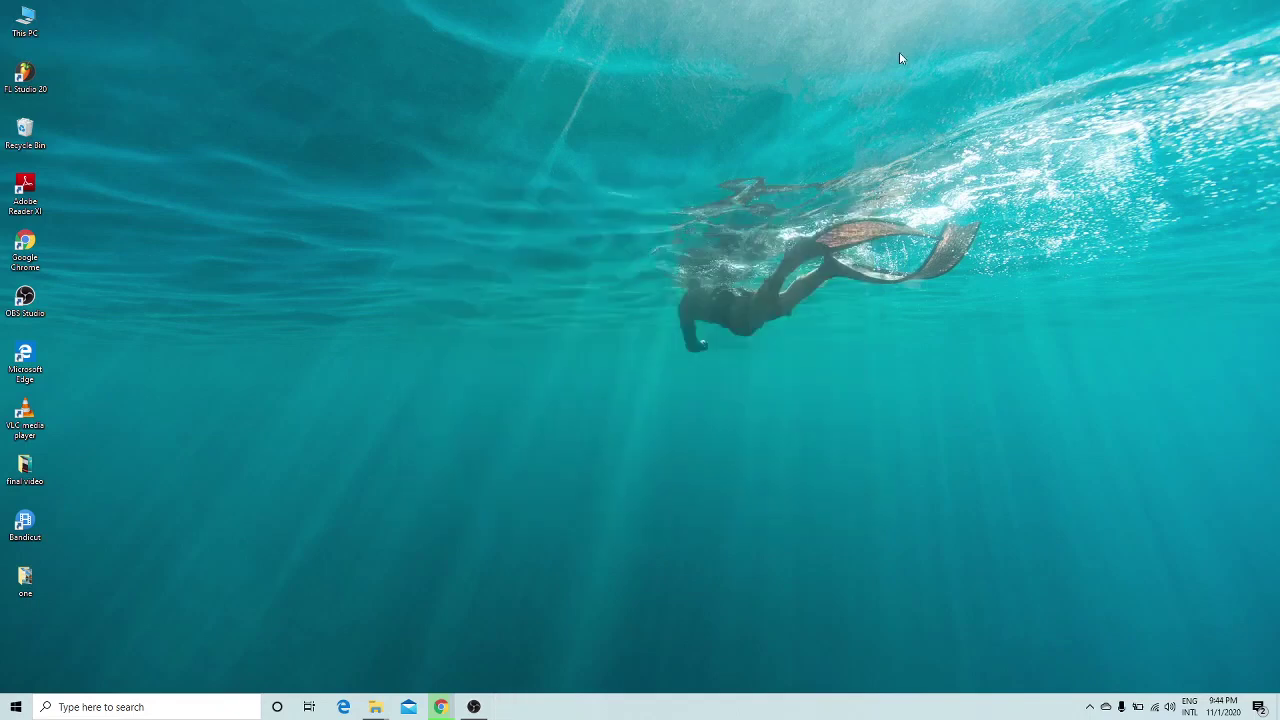
- Launch the Run dialog by searching 'run' from Start
{"action": "left_click", "coordinate": [16, 706]}
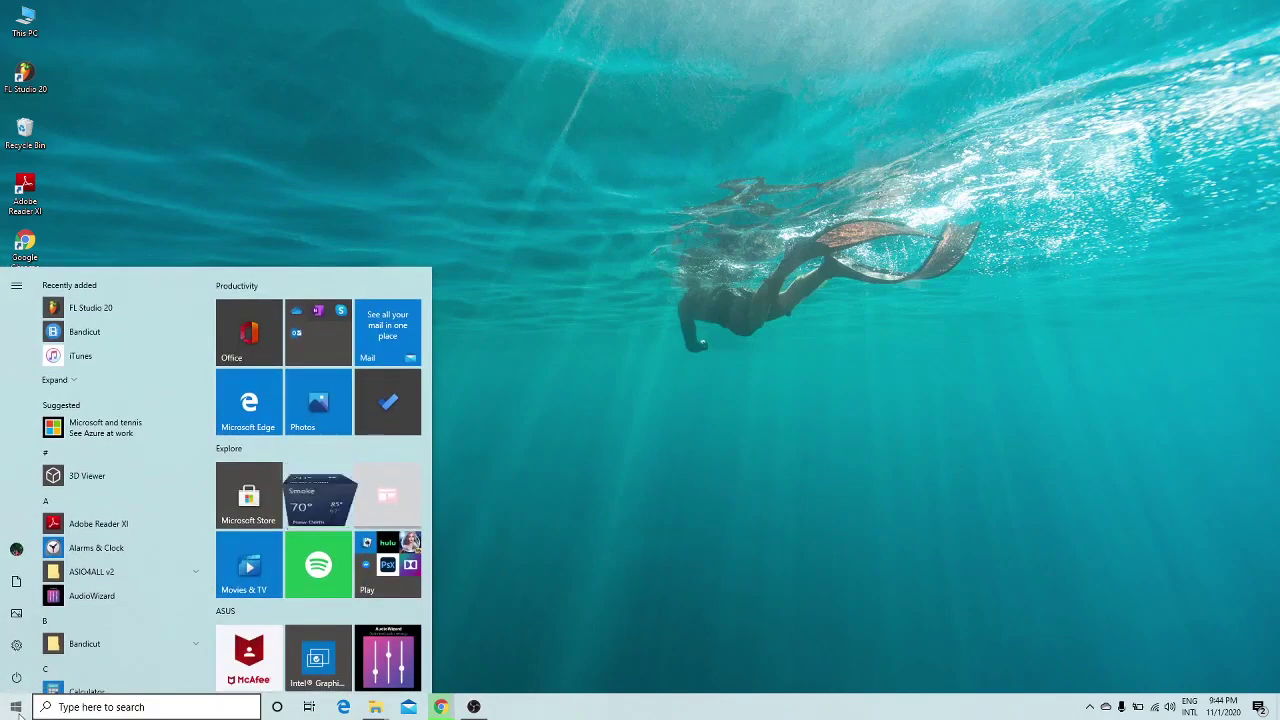
{"action": "type", "text": "run"}
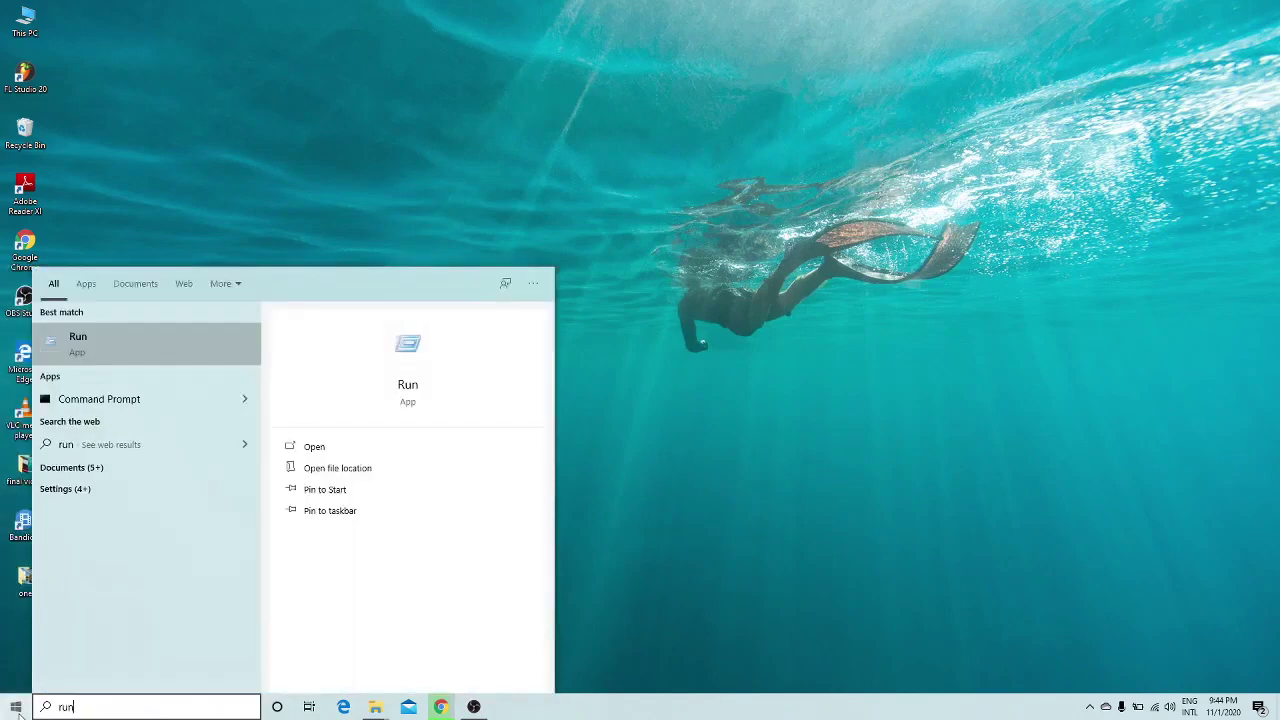
{"action": "key", "text": "Return"}
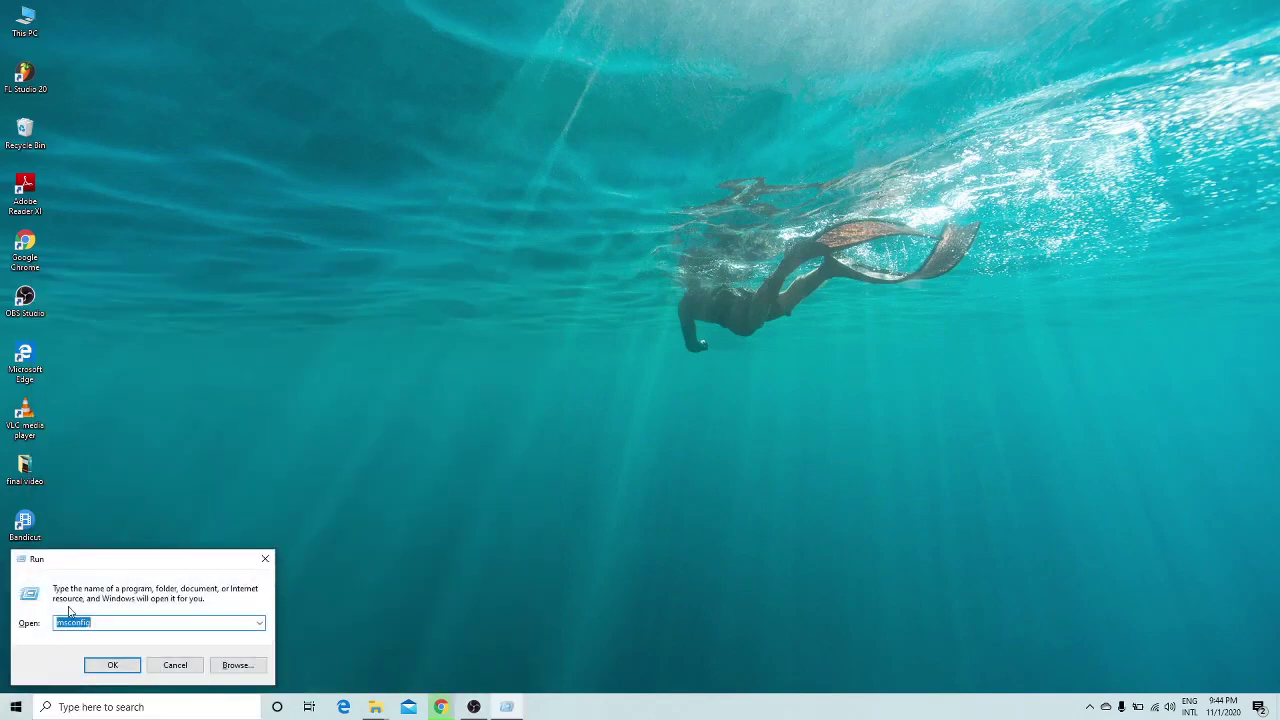
{"action": "left_click_drag", "start_coordinate": [110, 560], "coordinate": [457, 277]}
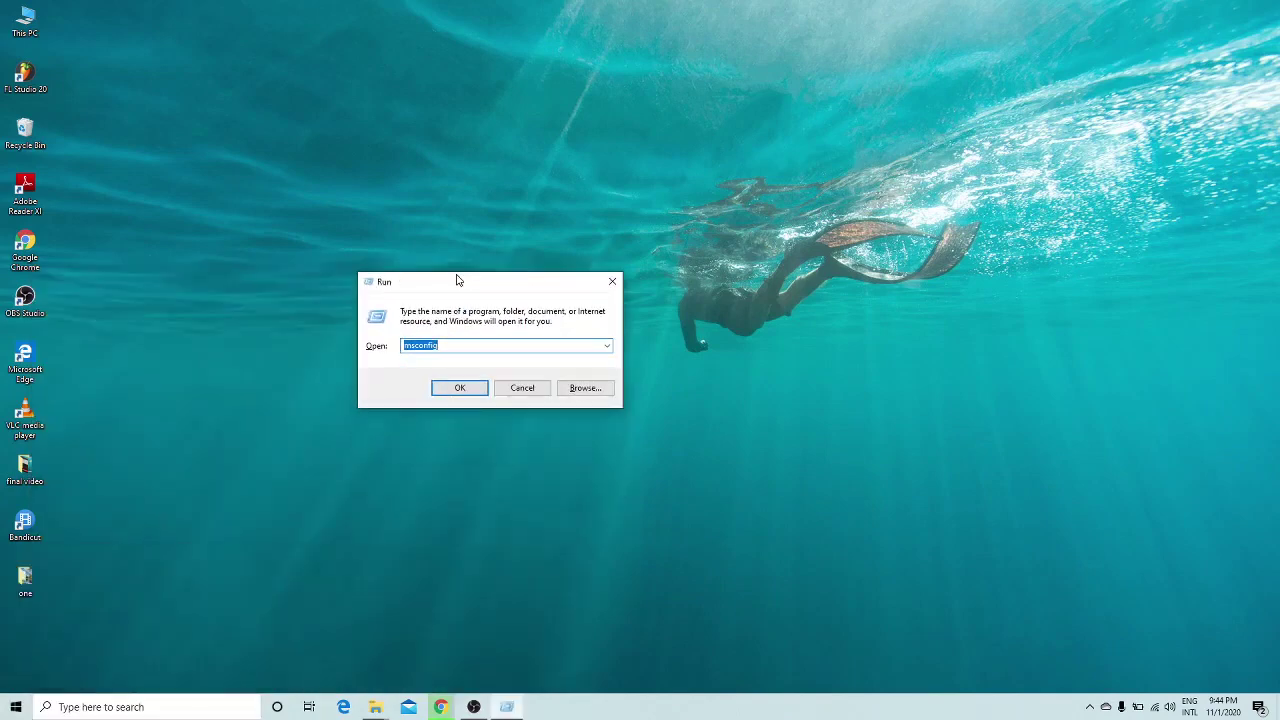
- Replace msconfig with 'prefetch' in Run to open the Prefetch folder
{"action": "left_click_drag", "start_coordinate": [445, 345], "coordinate": [396, 343]}
{"action": "key", "text": "BackSpace"}
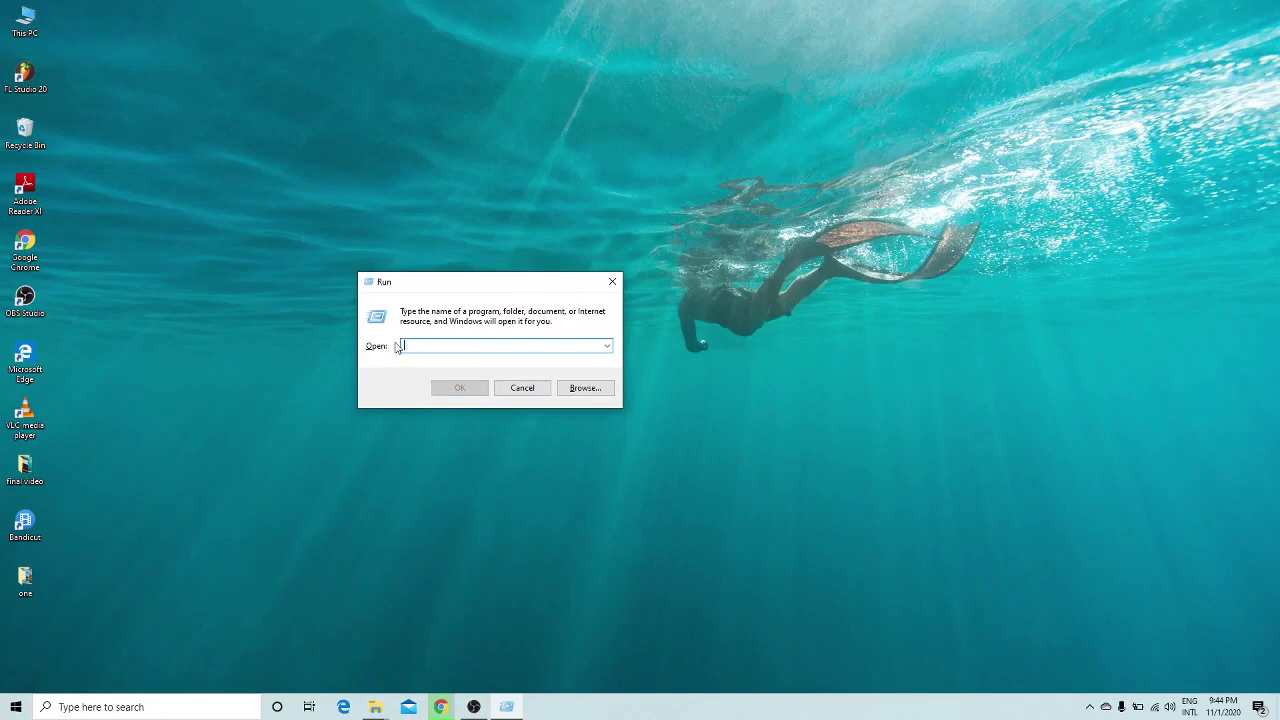
{"action": "type", "text": "pr"}
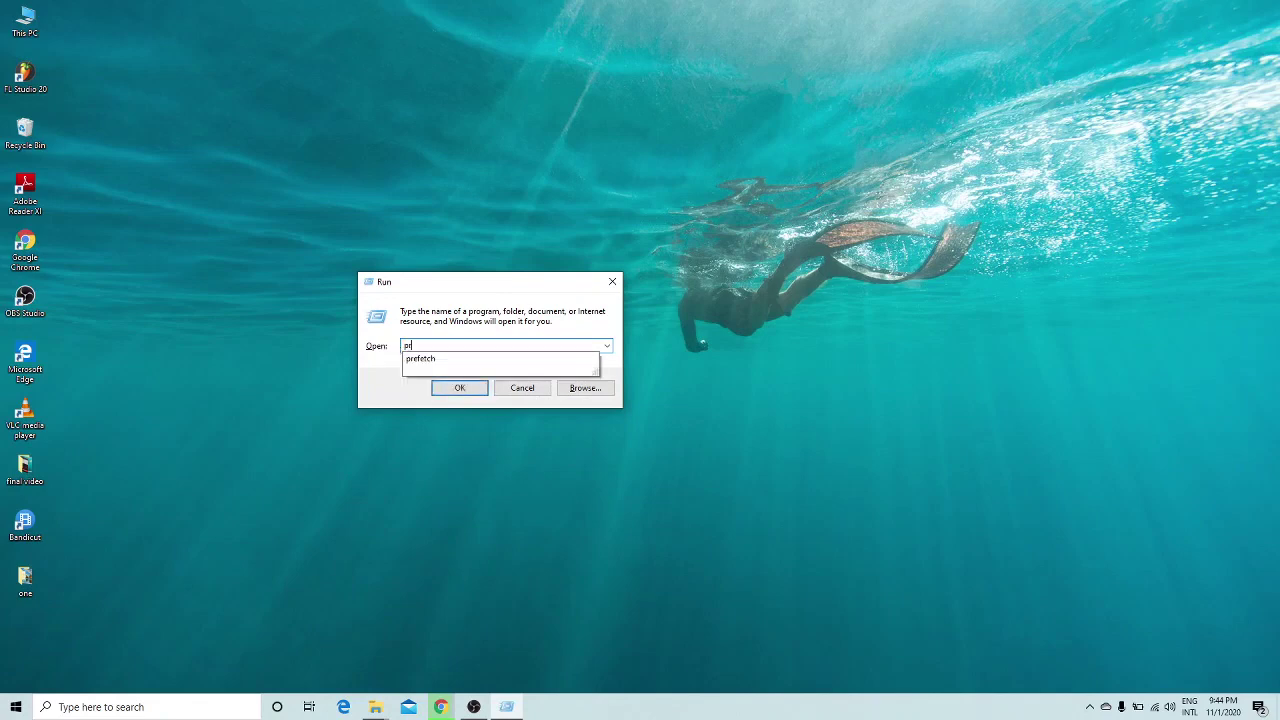
{"action": "type", "text": "efetch"}
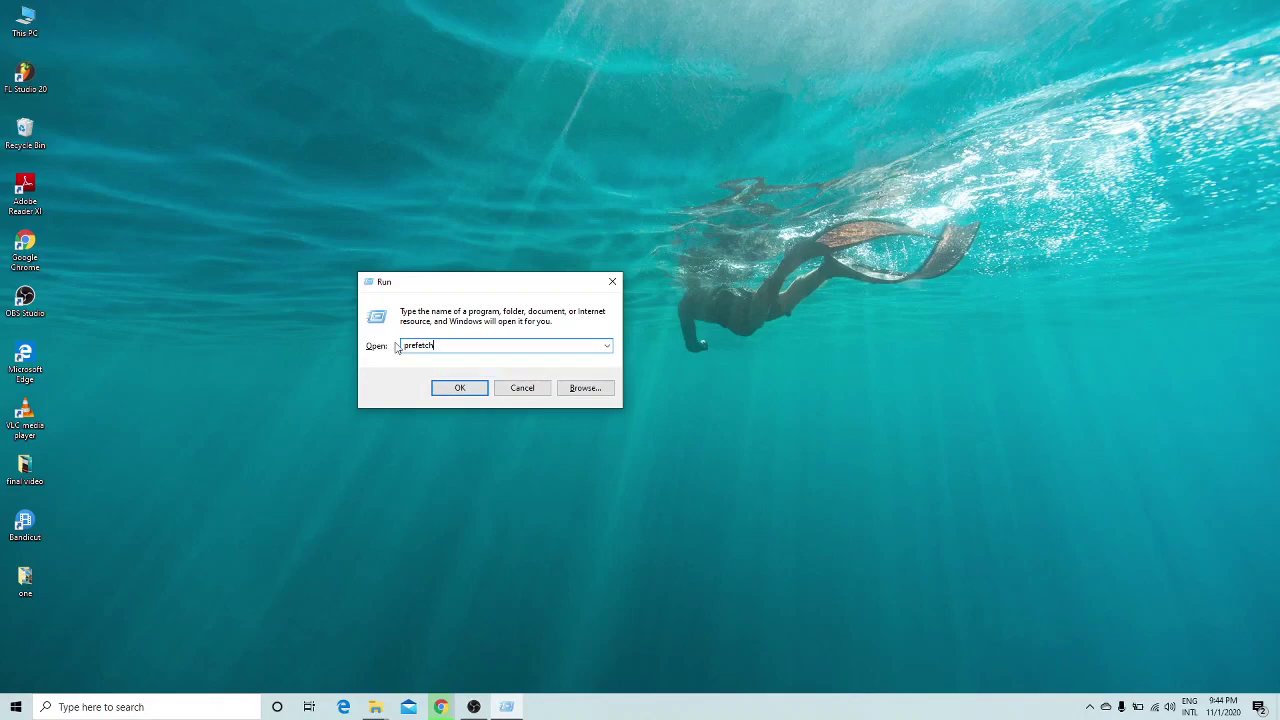
{"action": "left_click", "coordinate": [455, 388]}
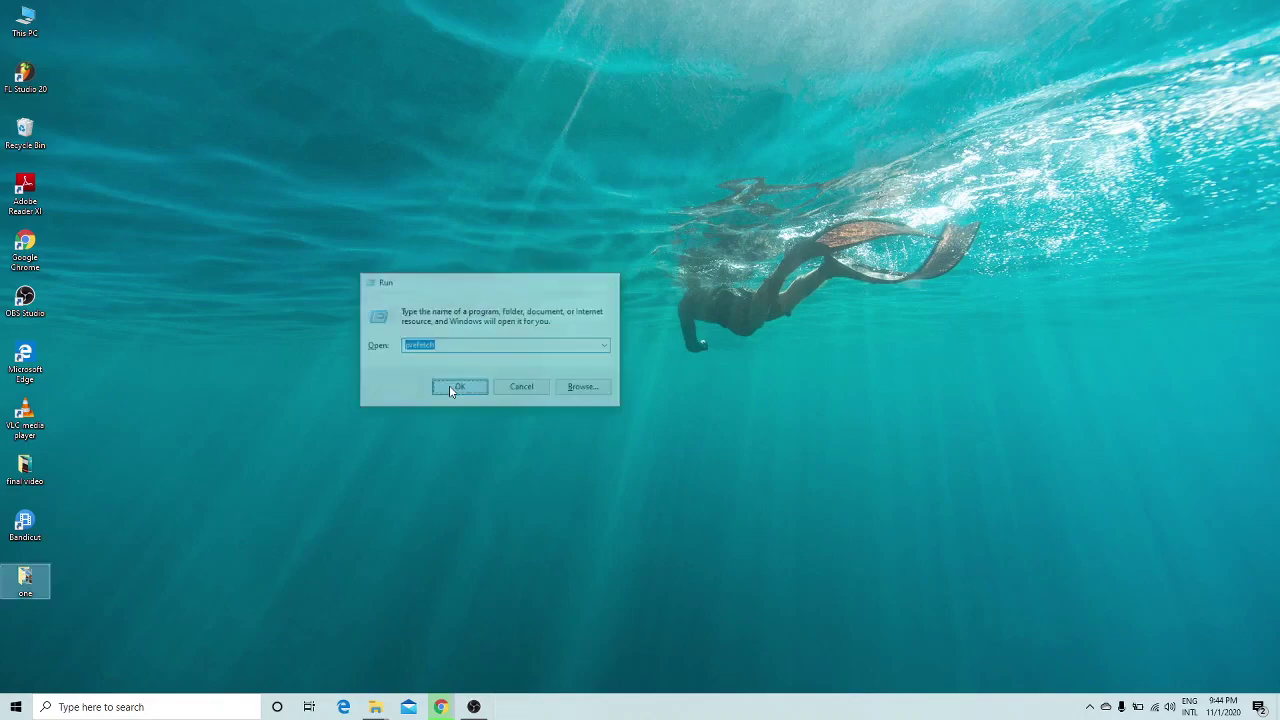
{"action": "left_click_drag", "start_coordinate": [366, 86], "coordinate": [558, 143]}
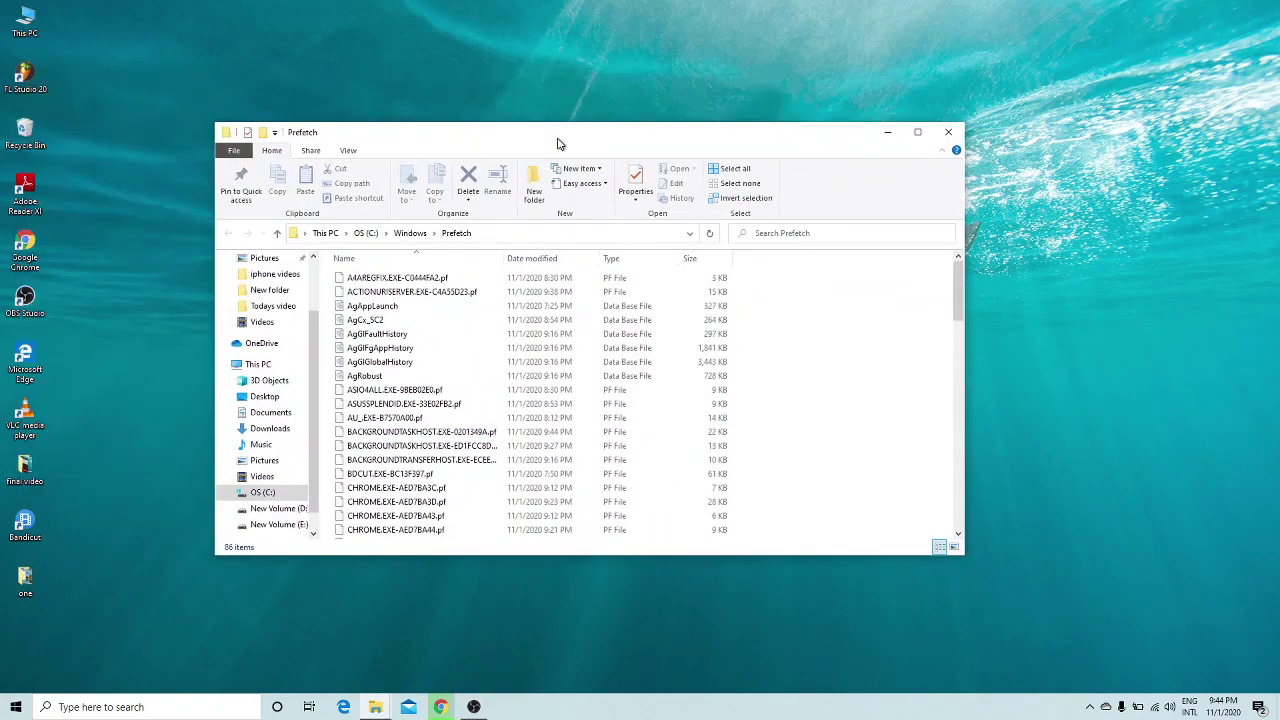
- Maximize Prefetch, delete all its files, skip the in-use file, and close the folder
{"action": "double_click", "coordinate": [558, 143]}
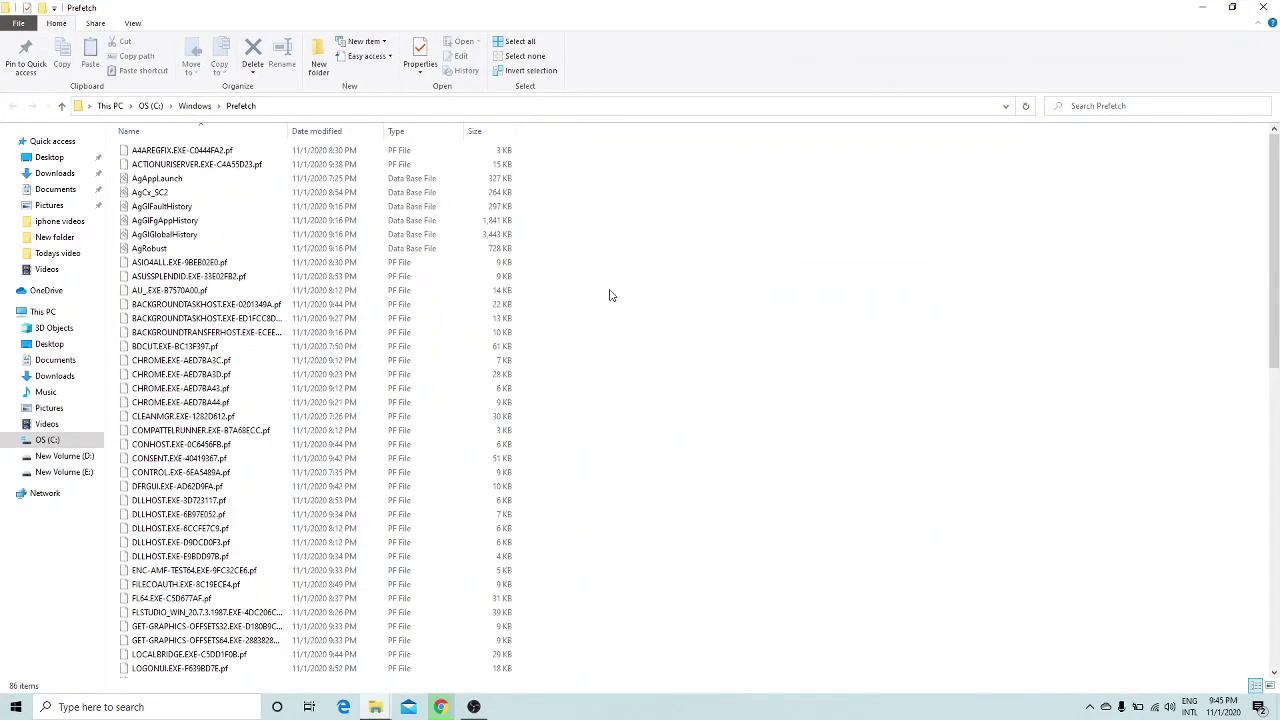
{"action": "key", "text": "ctrl+a"}
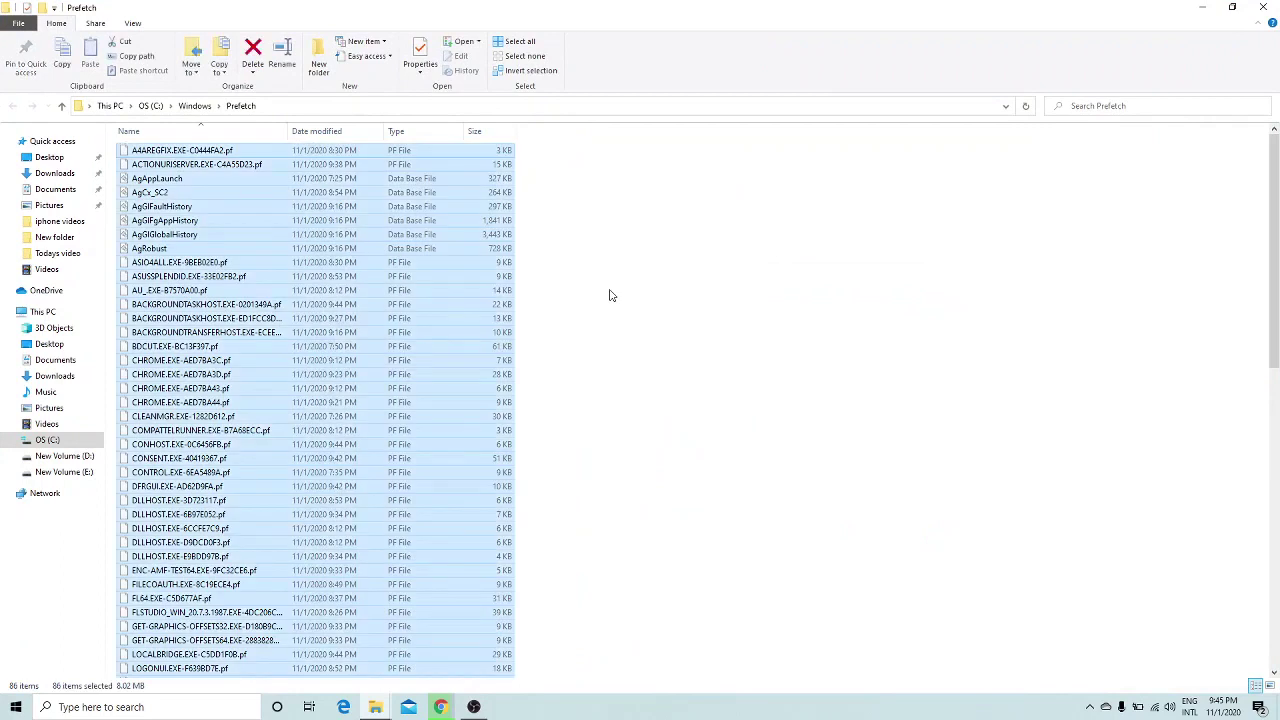
{"action": "key", "text": "Delete"}
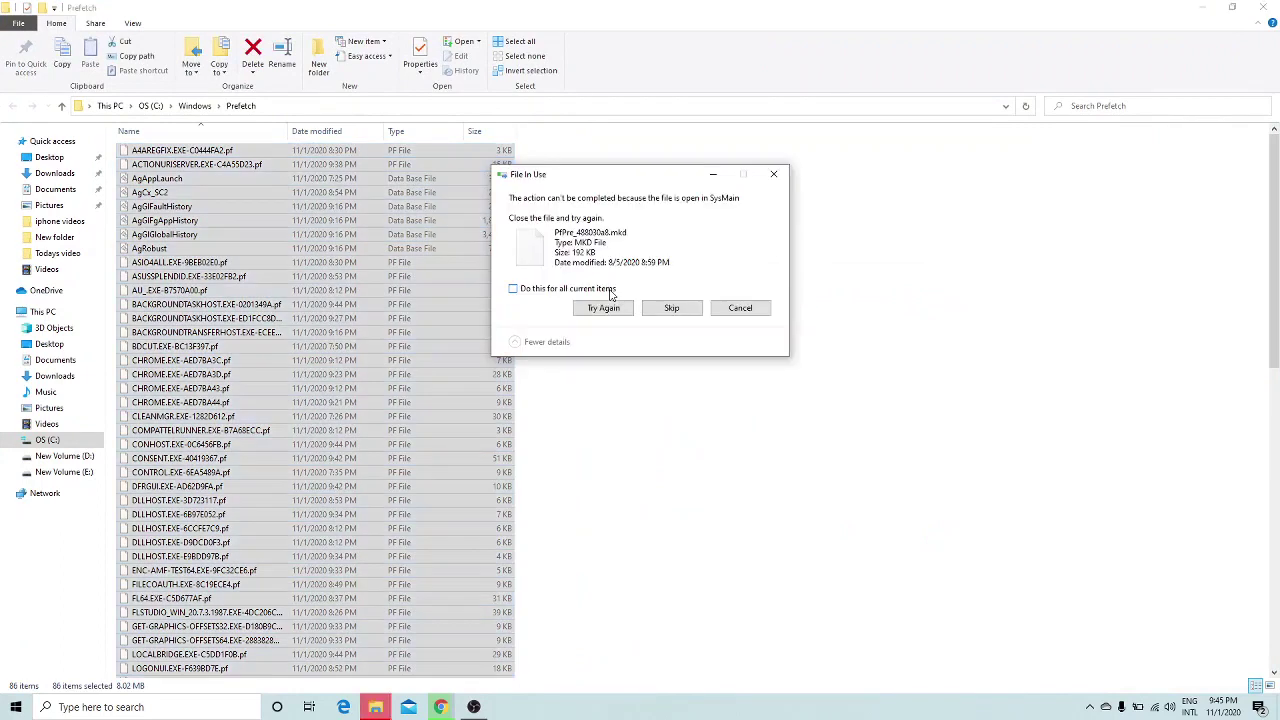
{"action": "left_click", "coordinate": [604, 309]}
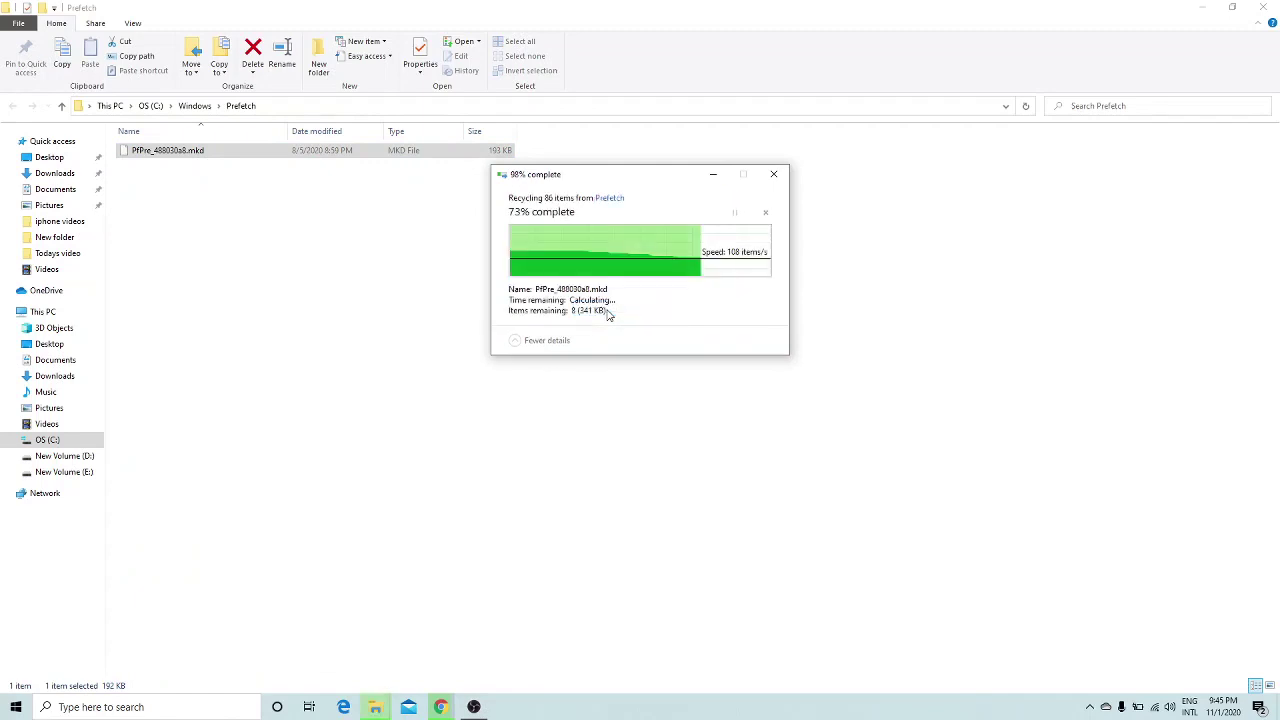
{"action": "left_click", "coordinate": [774, 176]}
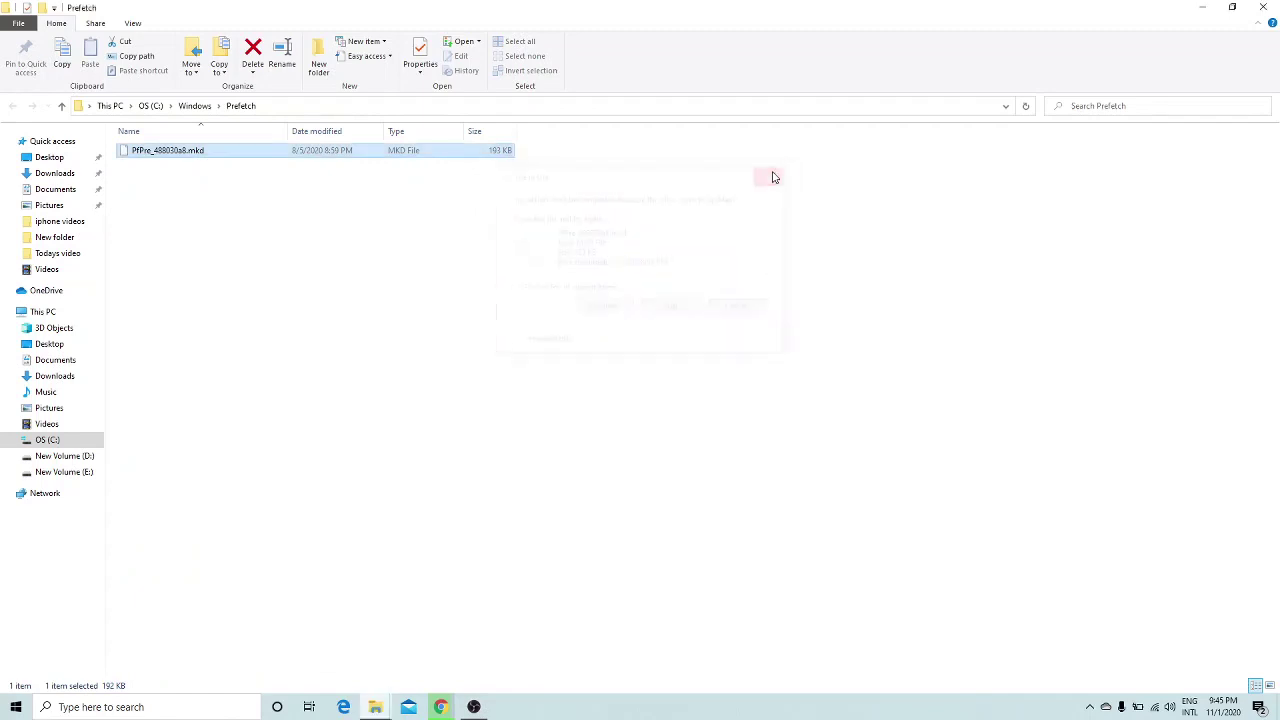
{"action": "left_click", "coordinate": [1276, 8]}
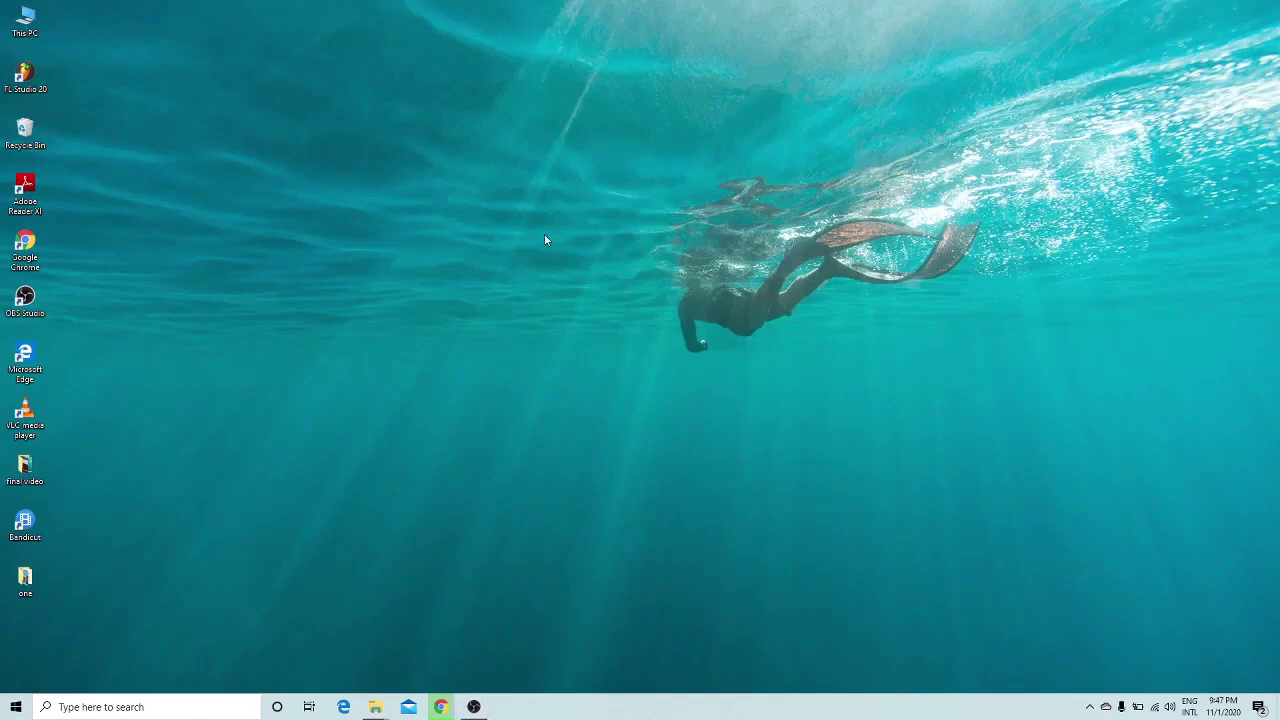
- Bring up the Properties of the OS (C:) drive from This PC
{"action": "double_click", "coordinate": [27, 28]}
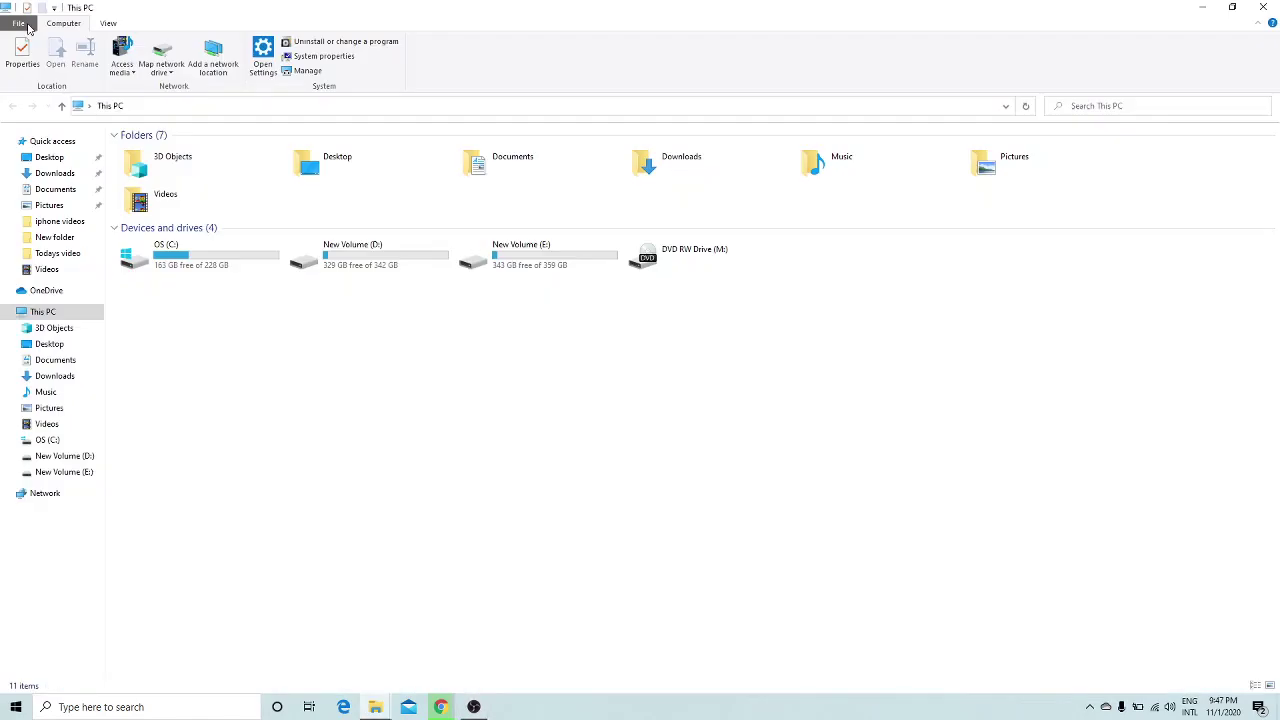
{"action": "left_click", "coordinate": [172, 262]}
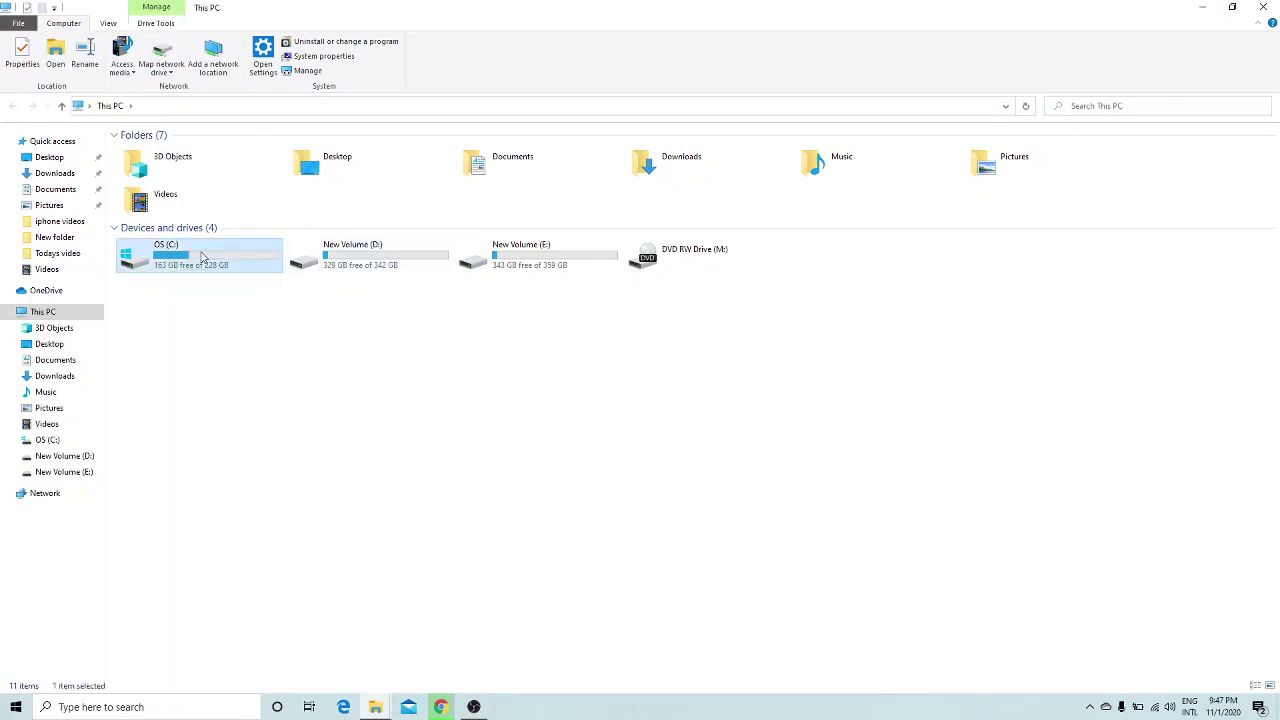
{"action": "left_click", "coordinate": [428, 266]}
{"action": "left_click", "coordinate": [583, 268]}
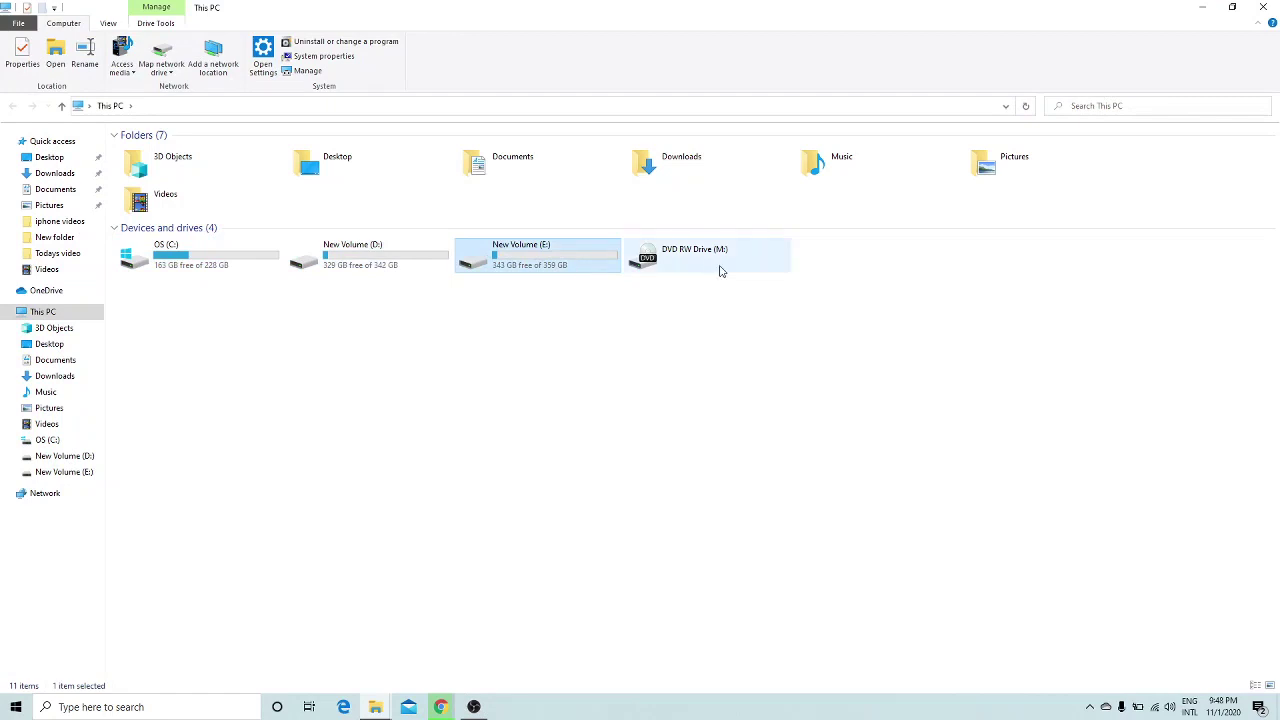
{"action": "left_click", "coordinate": [160, 257]}
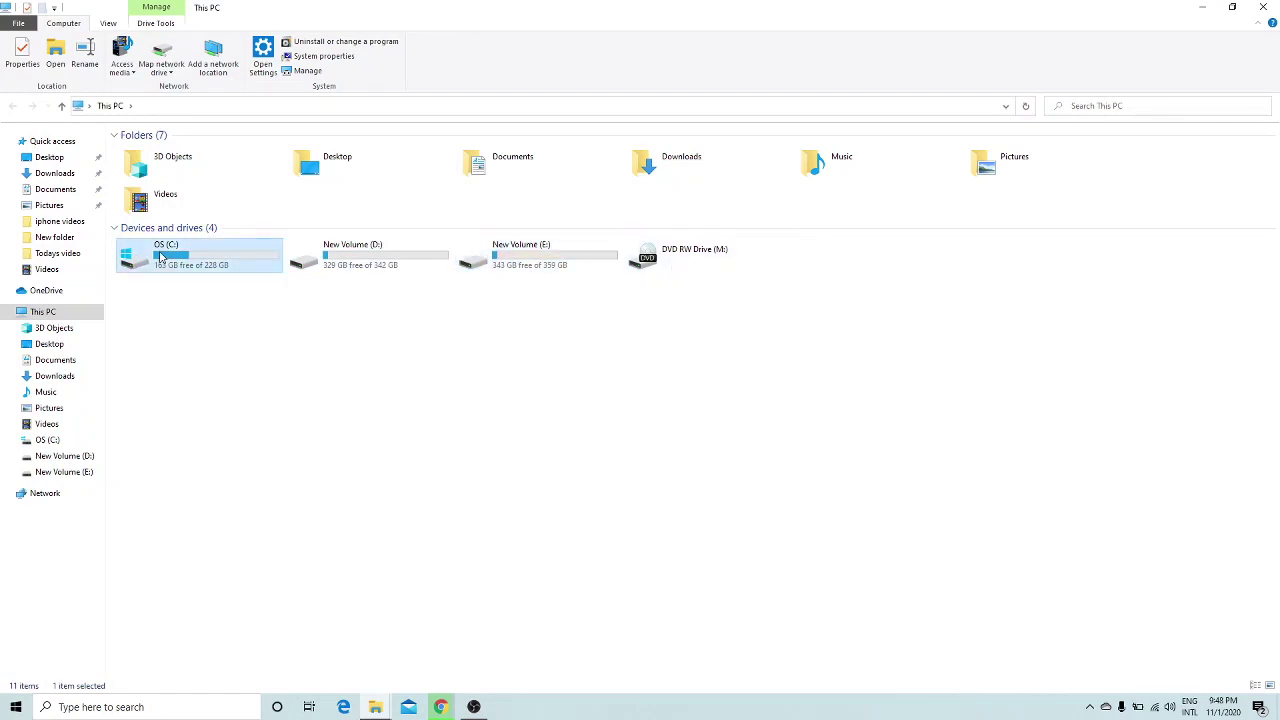
{"action": "right_click", "coordinate": [160, 257]}
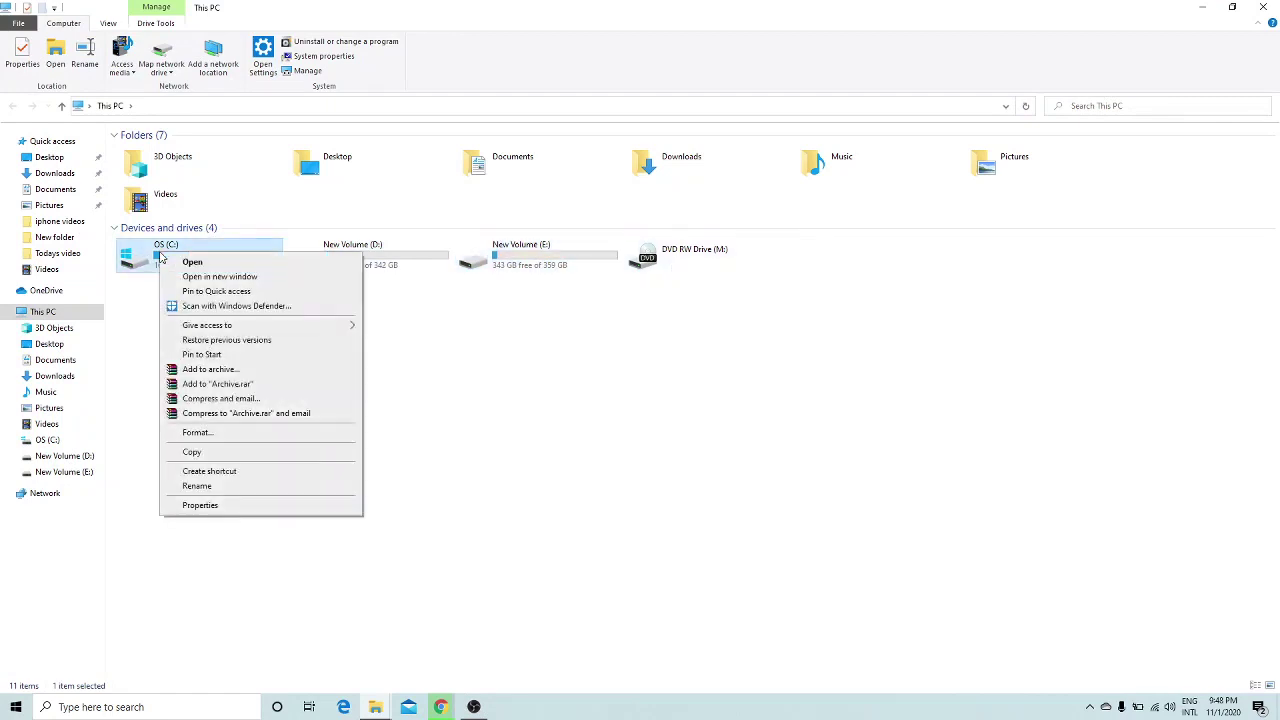
{"action": "left_click", "coordinate": [200, 505]}
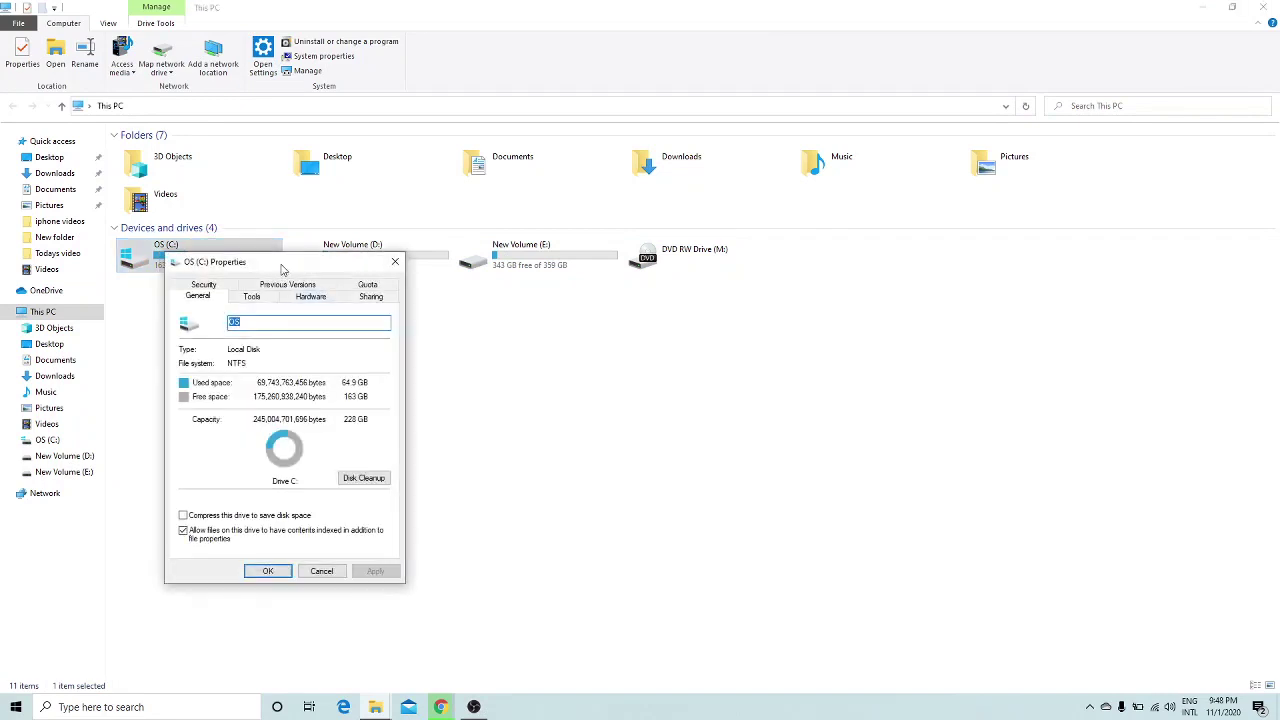
{"action": "left_click_drag", "start_coordinate": [281, 267], "coordinate": [532, 286]}
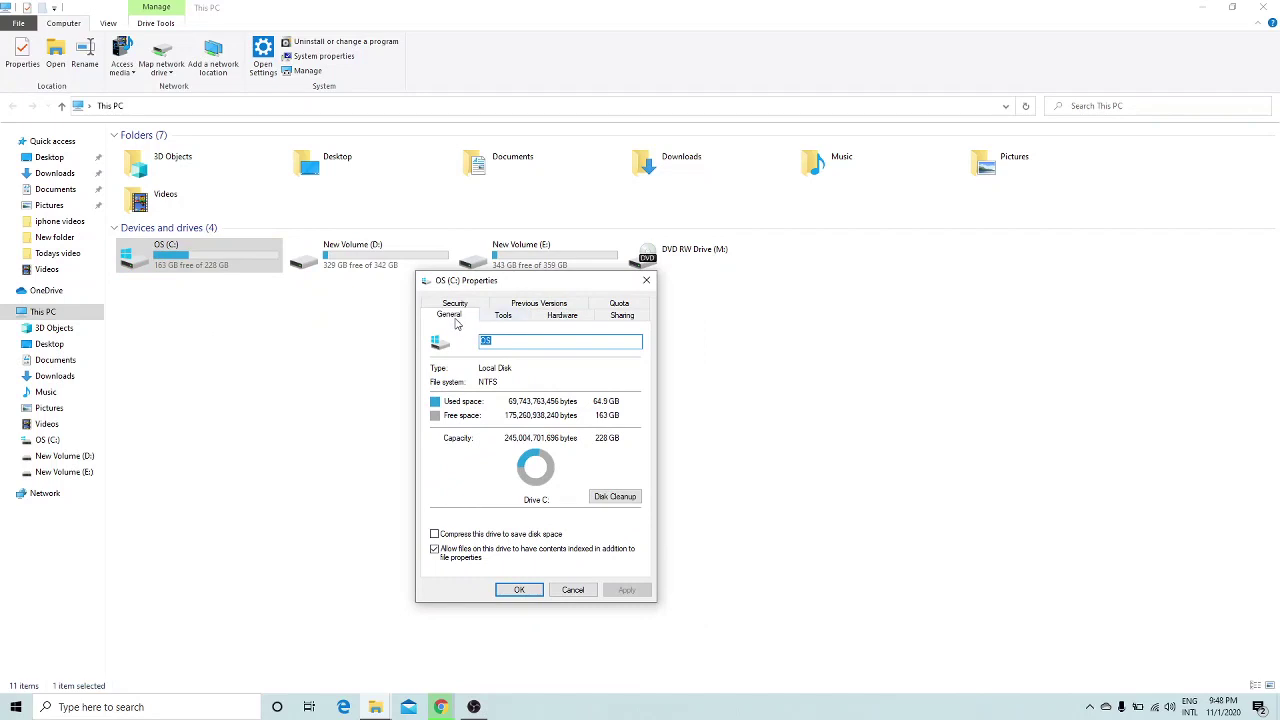
- Run Disk Cleanup on C:, permanently delete the selected files, and close Properties
{"action": "left_click", "coordinate": [603, 500]}
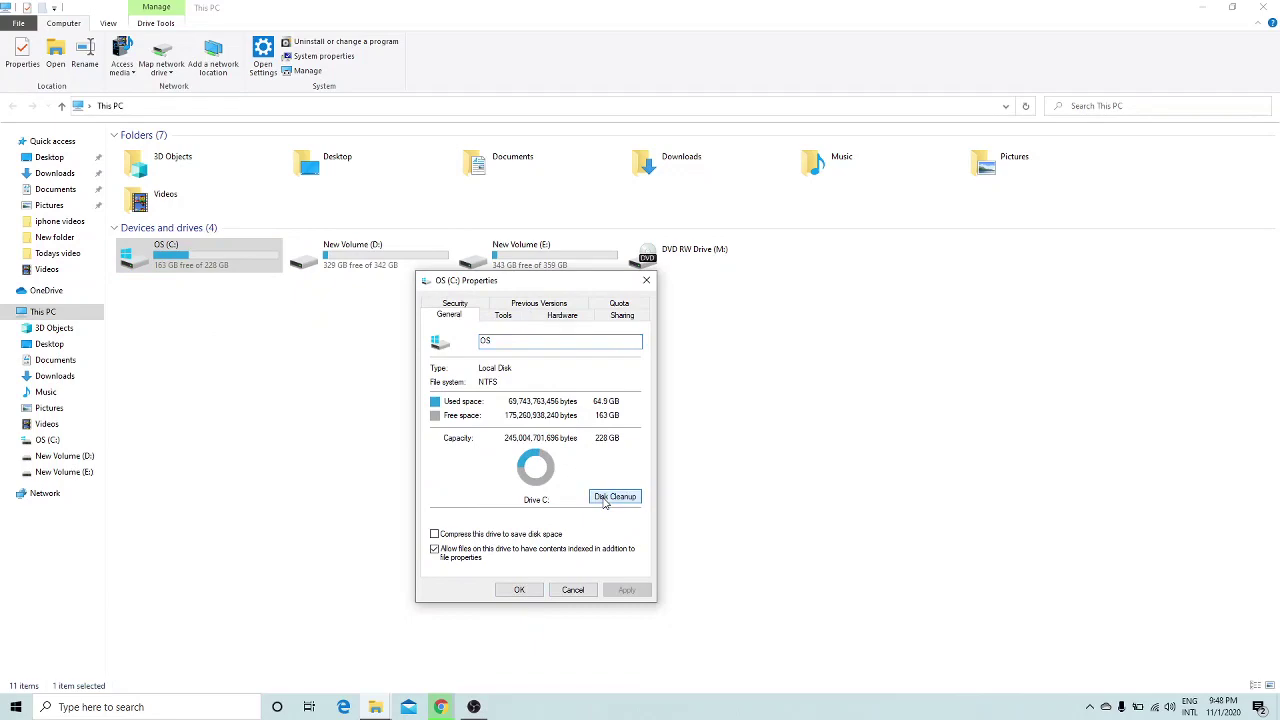
{"action": "left_click_drag", "start_coordinate": [175, 42], "coordinate": [808, 235]}
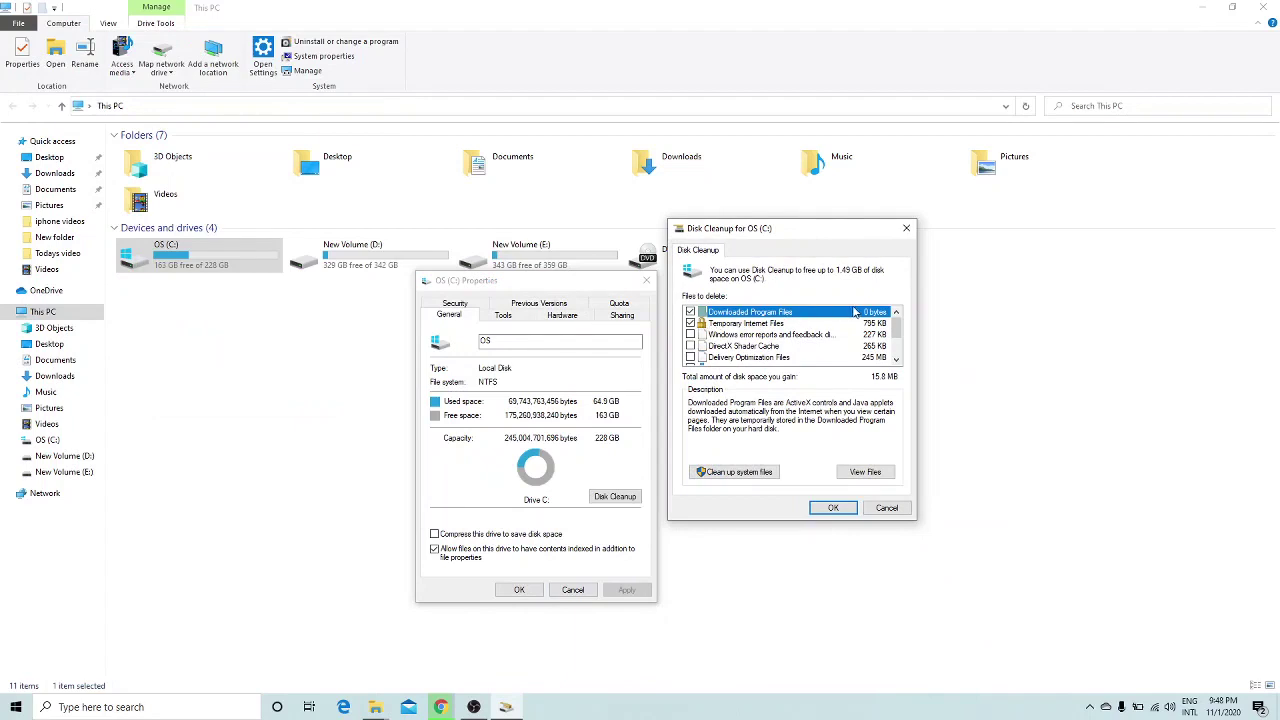
{"action": "left_click", "coordinate": [833, 507]}
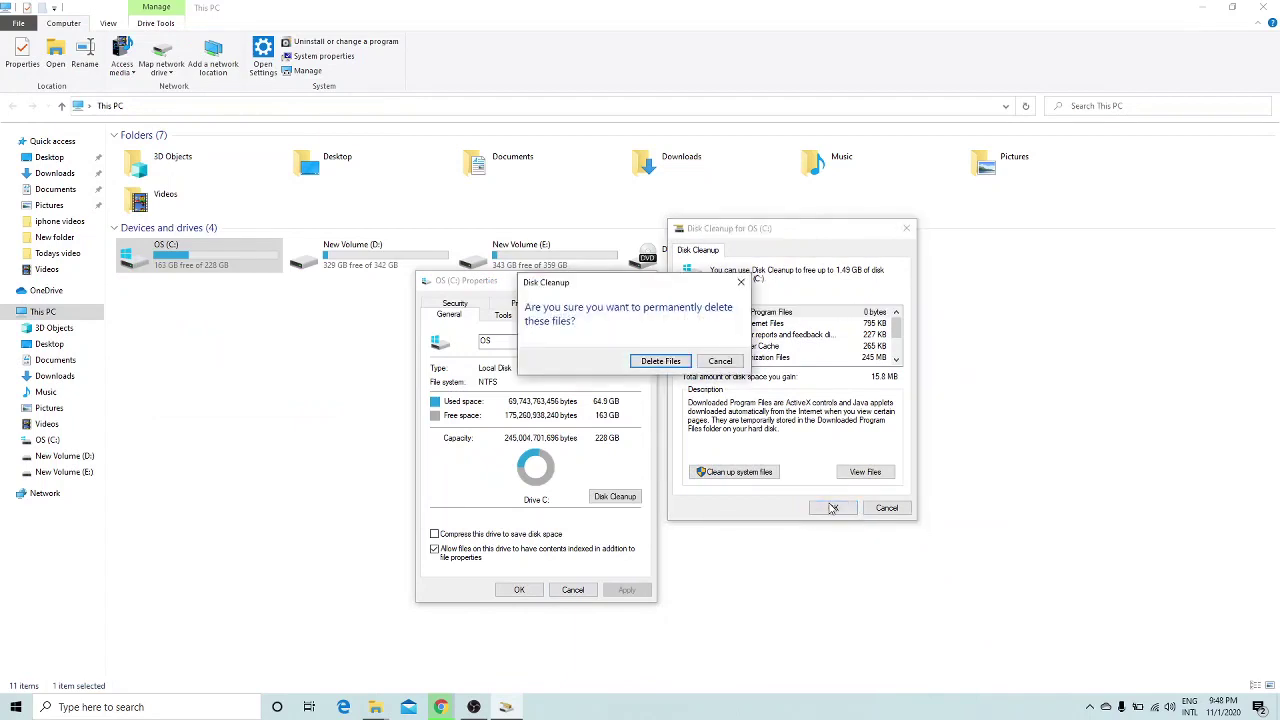
{"action": "left_click", "coordinate": [658, 361]}
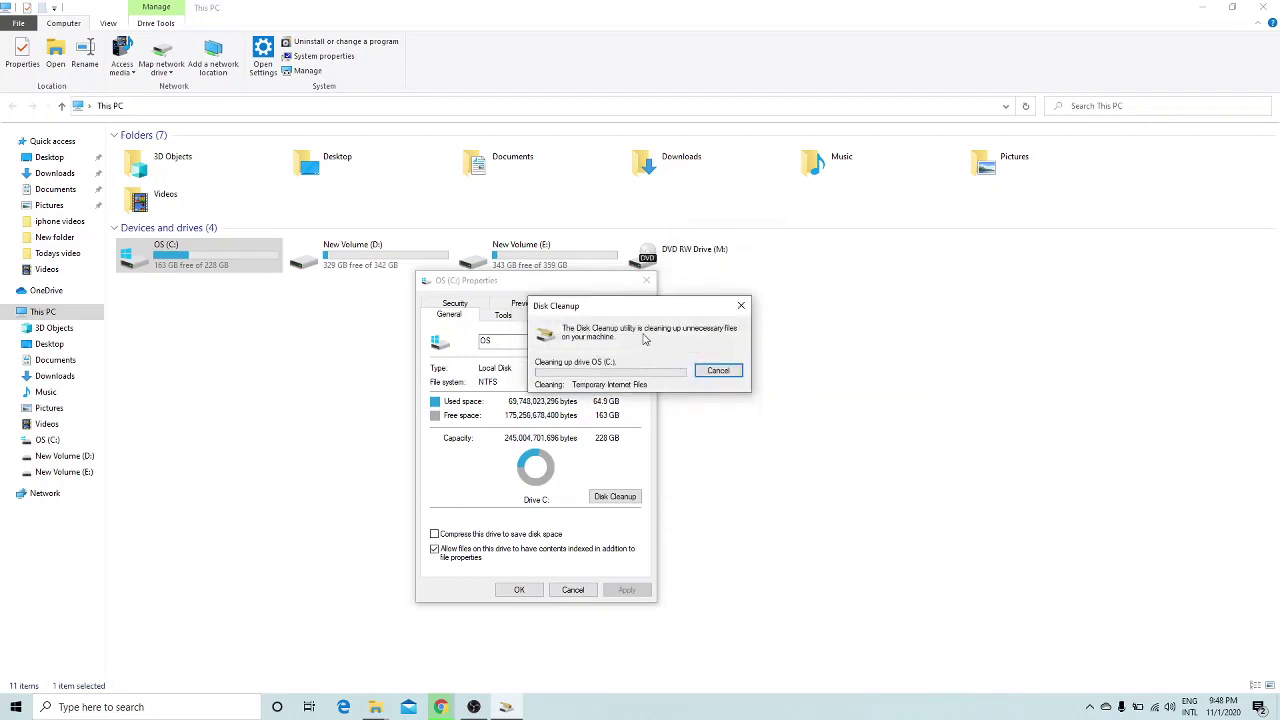
{"action": "left_click_drag", "start_coordinate": [618, 313], "coordinate": [598, 262]}
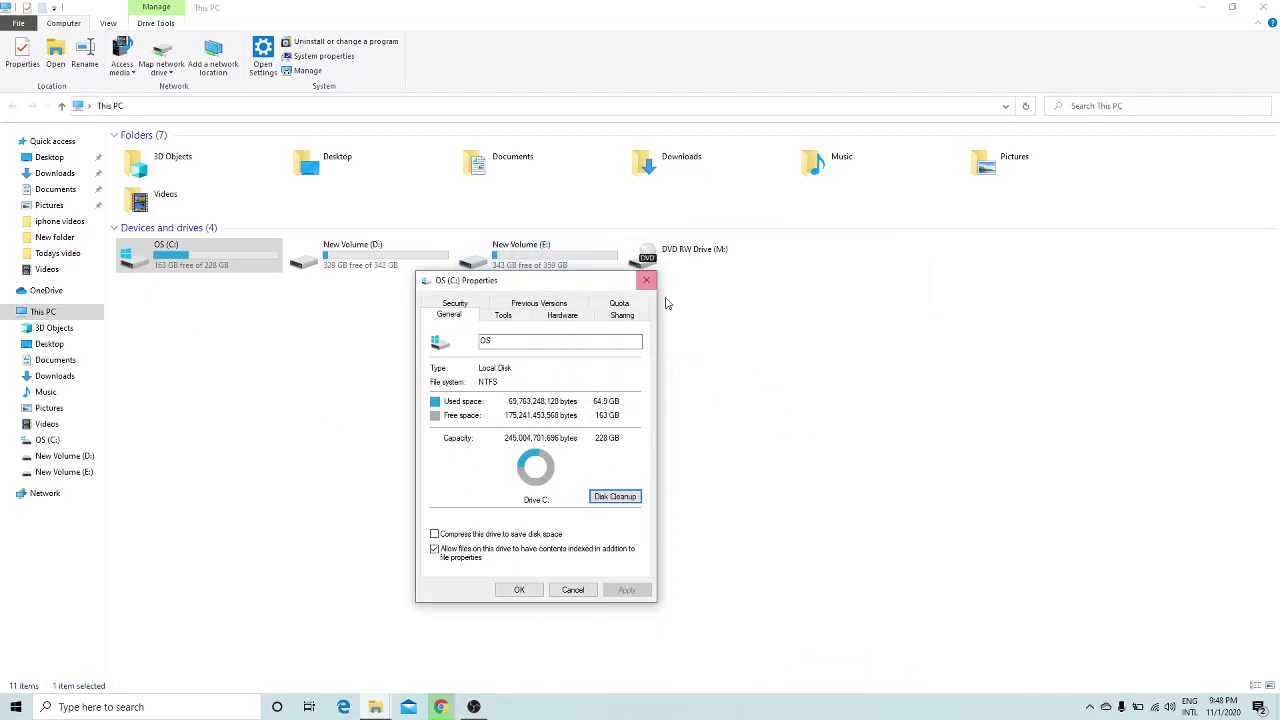
{"action": "left_click", "coordinate": [519, 590]}
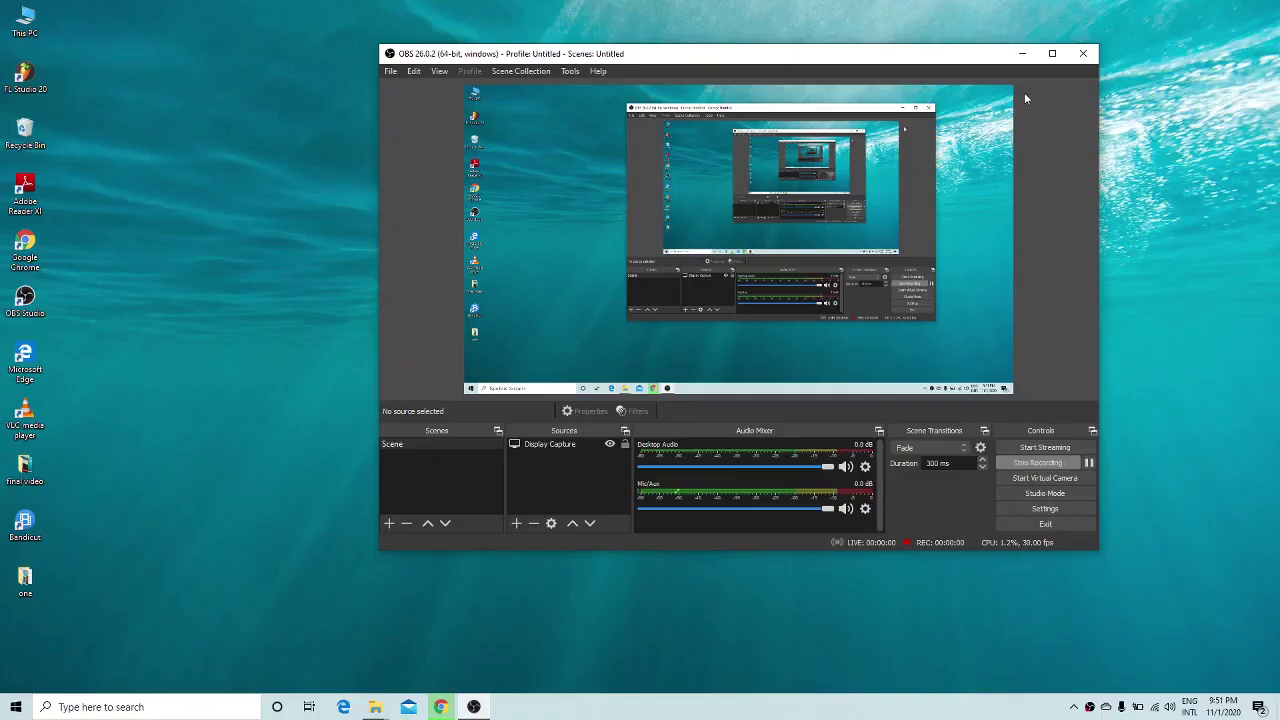
- Search 'run' from Start and launch the Run dialog
{"action": "left_click", "coordinate": [1020, 50]}
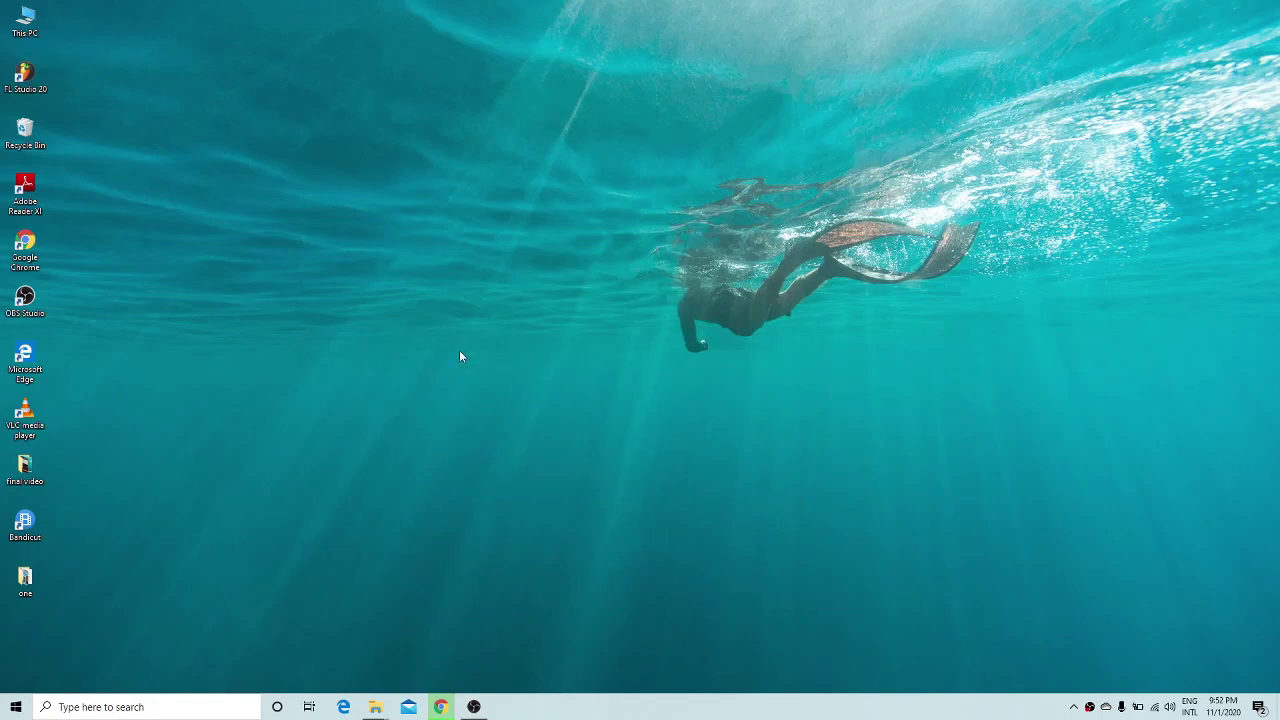
{"action": "left_click", "coordinate": [16, 707]}
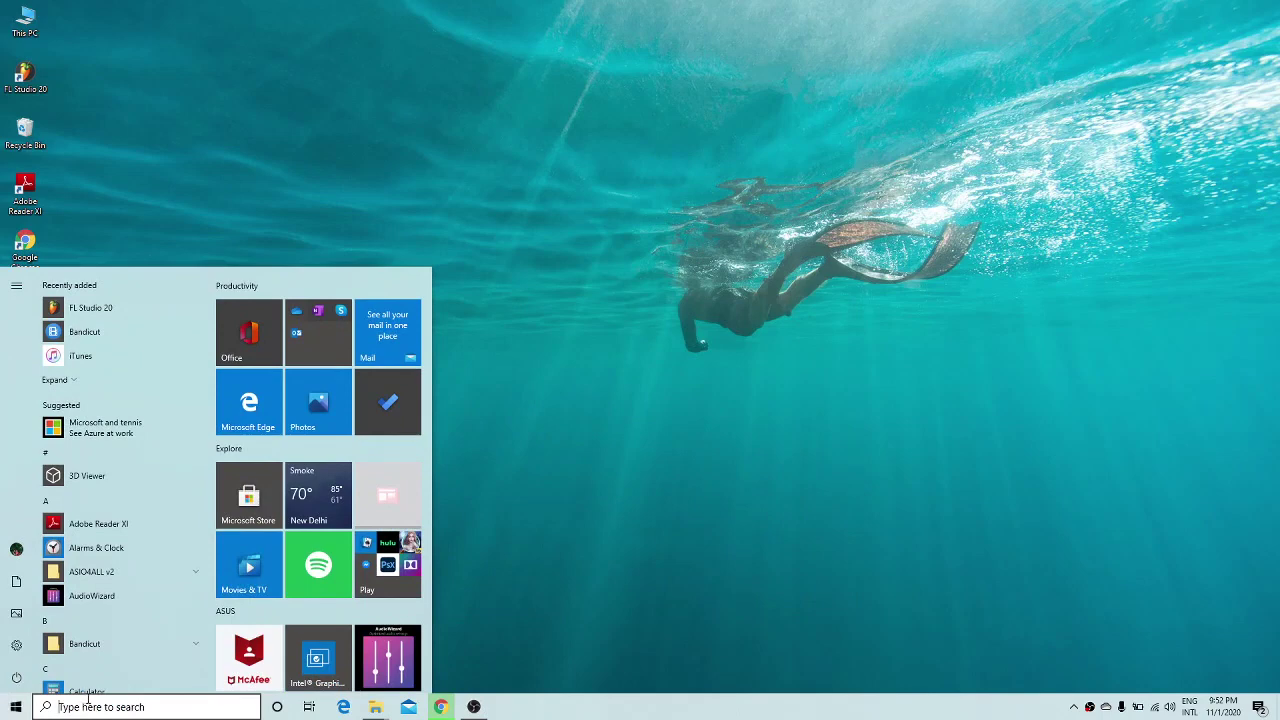
{"action": "left_click", "coordinate": [88, 703]}
{"action": "type", "text": "run"}
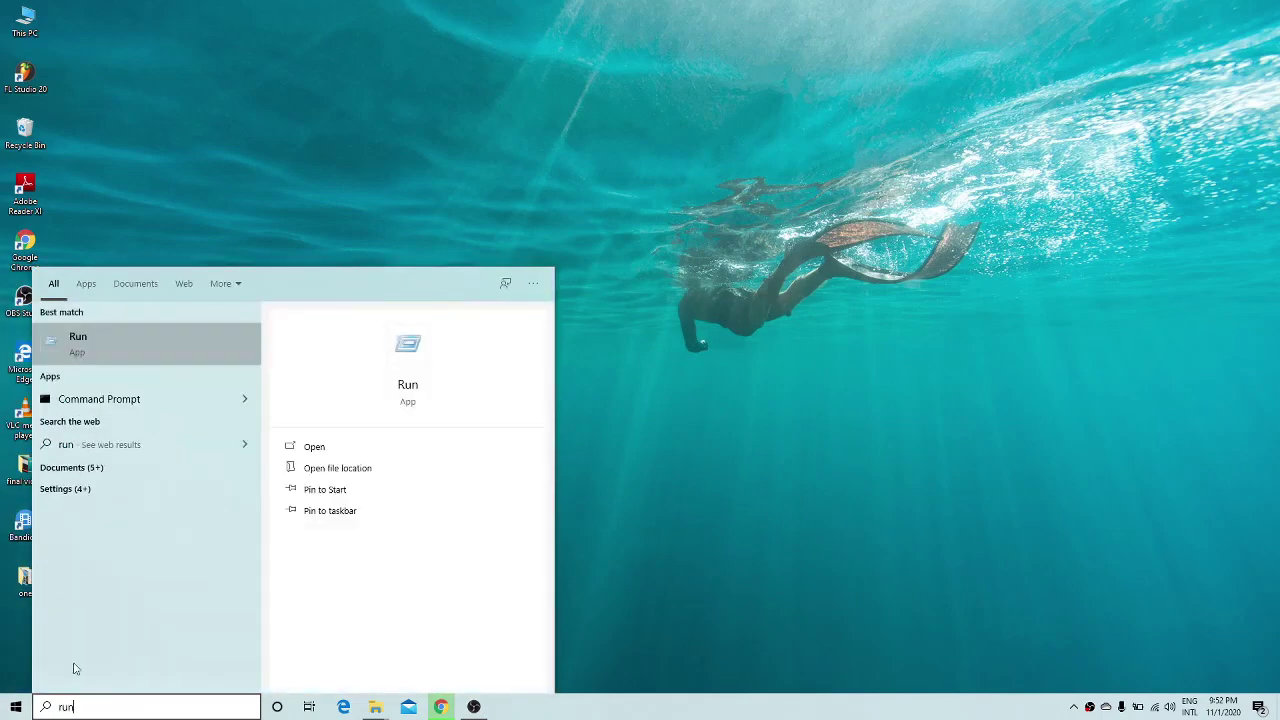
{"action": "left_click", "coordinate": [100, 354]}
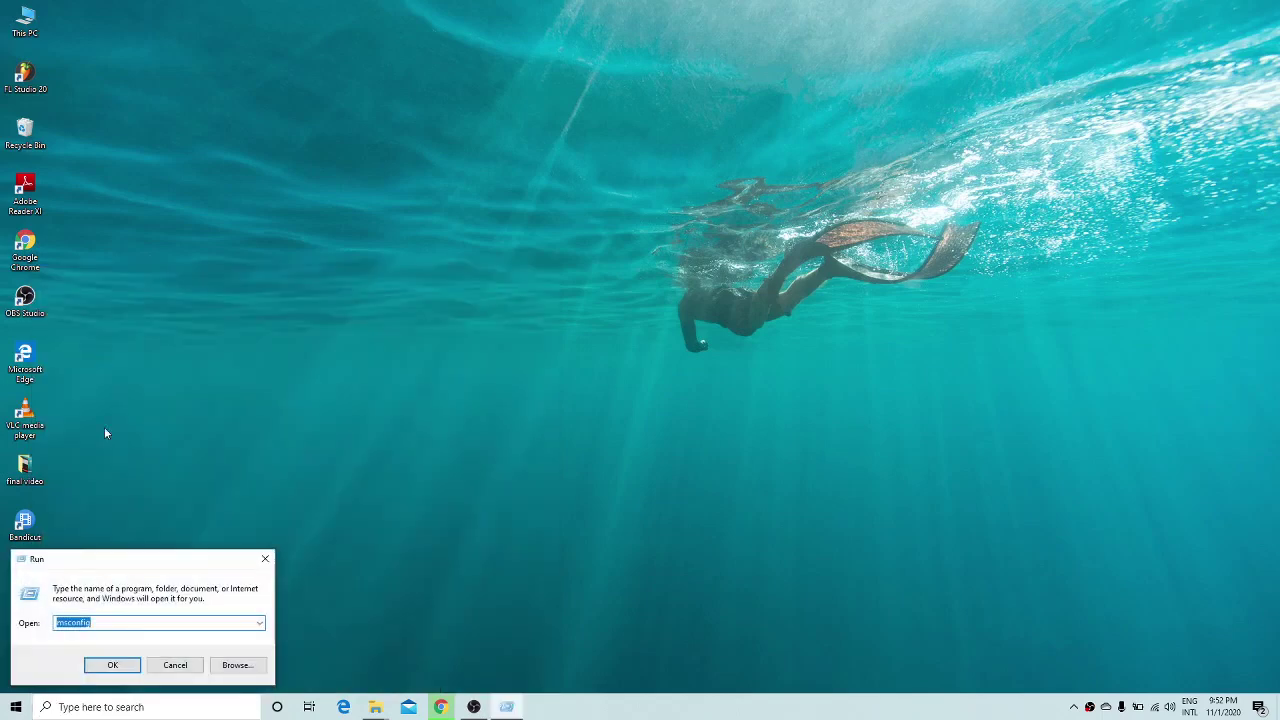
{"action": "left_click_drag", "start_coordinate": [114, 566], "coordinate": [445, 299]}
- Replace the Run field with 'msconfig' and launch System Configuration
{"action": "key", "text": "BackSpace"}
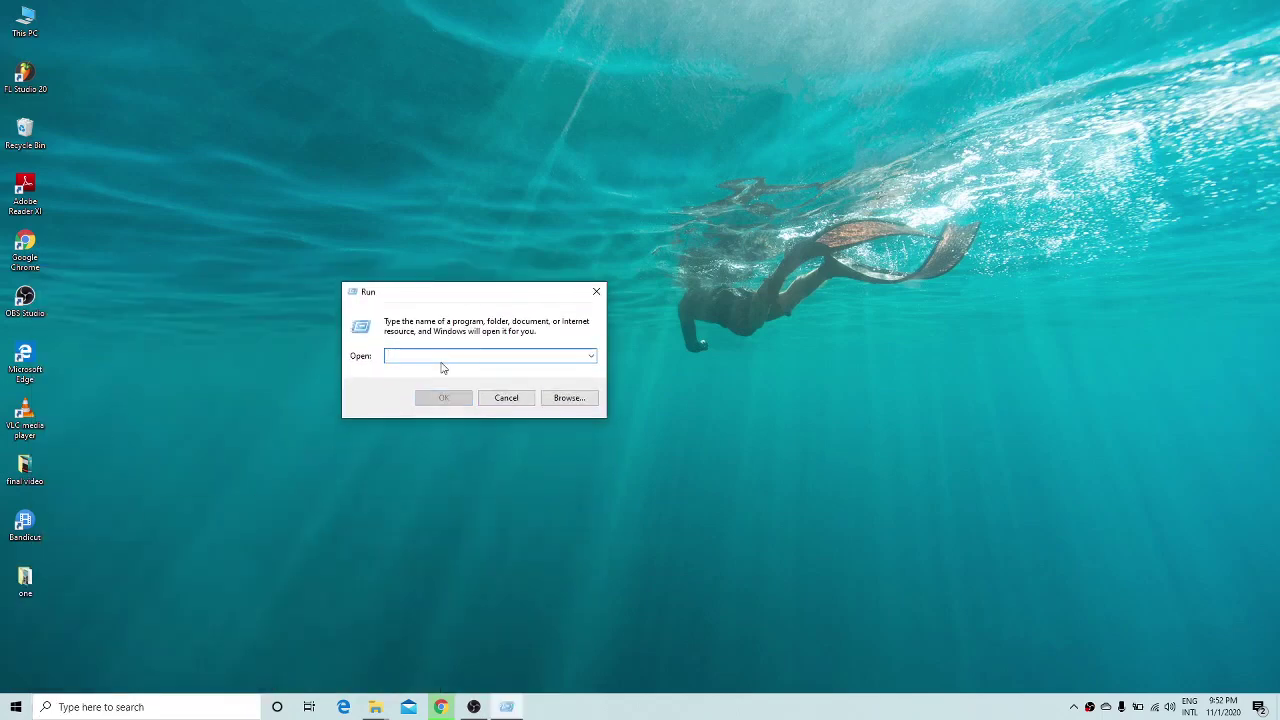
{"action": "type", "text": "m"}
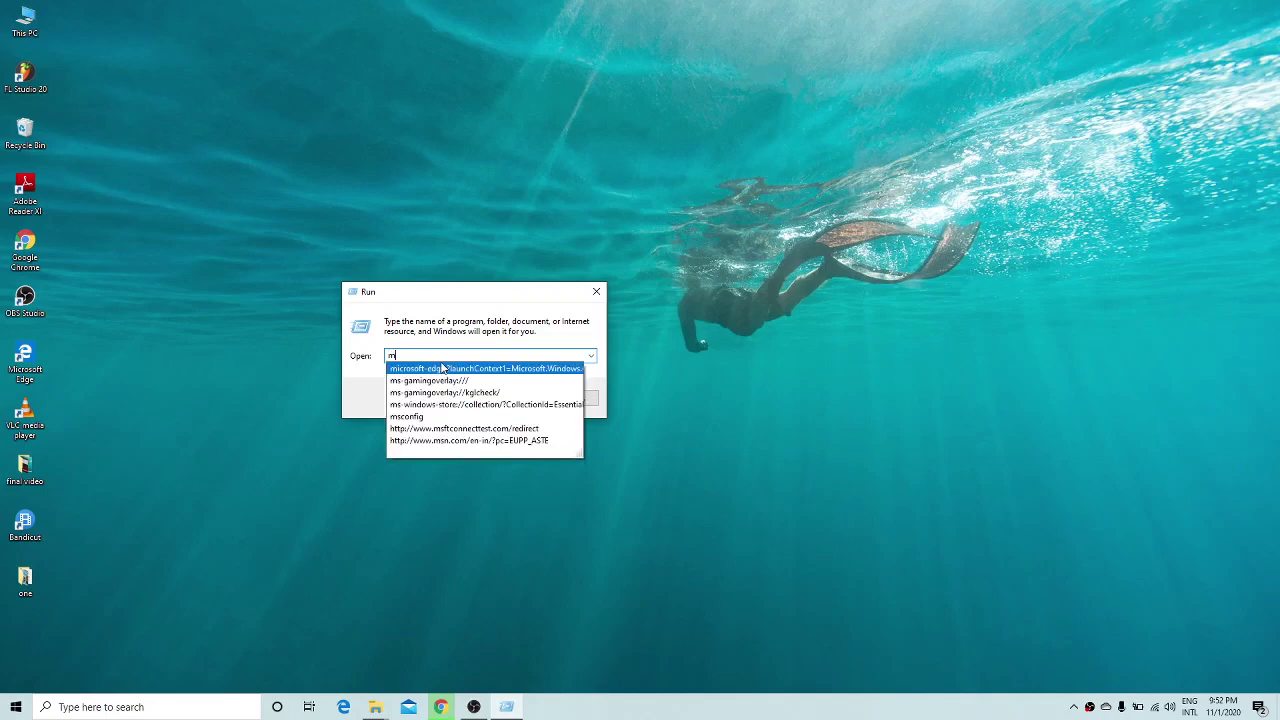
{"action": "type", "text": "scon"}
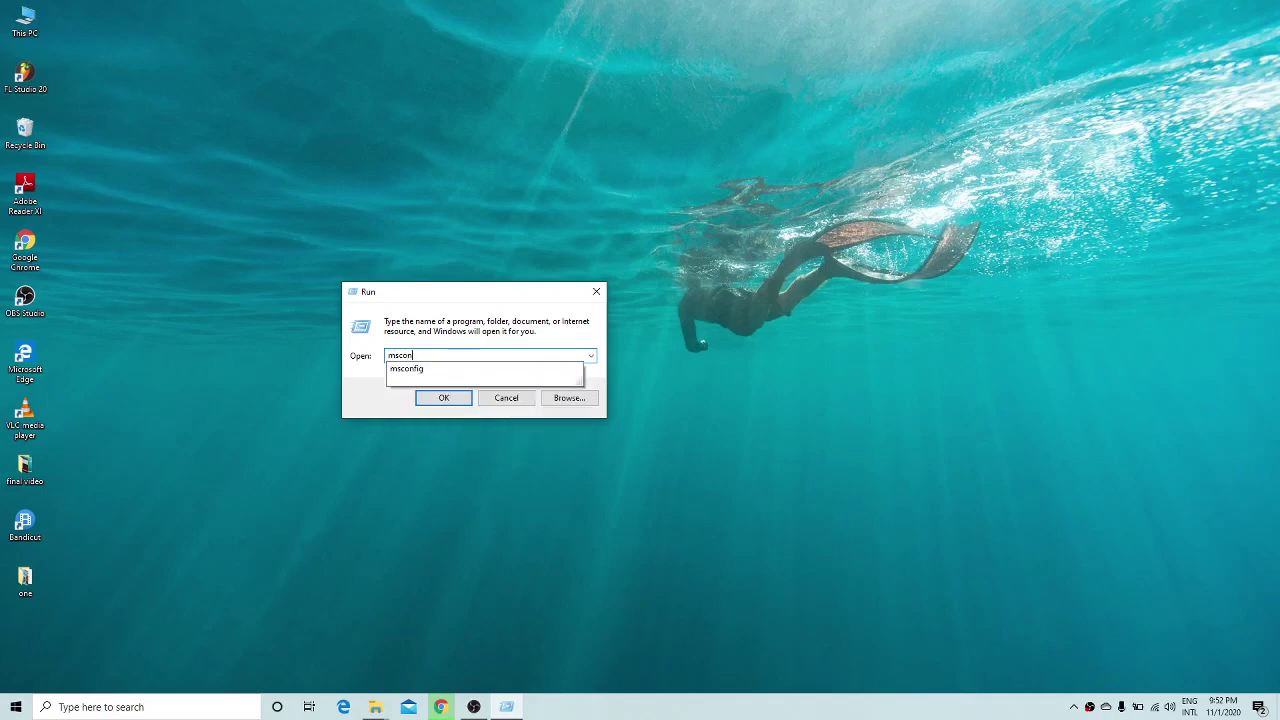
{"action": "type", "text": "fi"}
{"action": "left_click", "coordinate": [442, 368]}
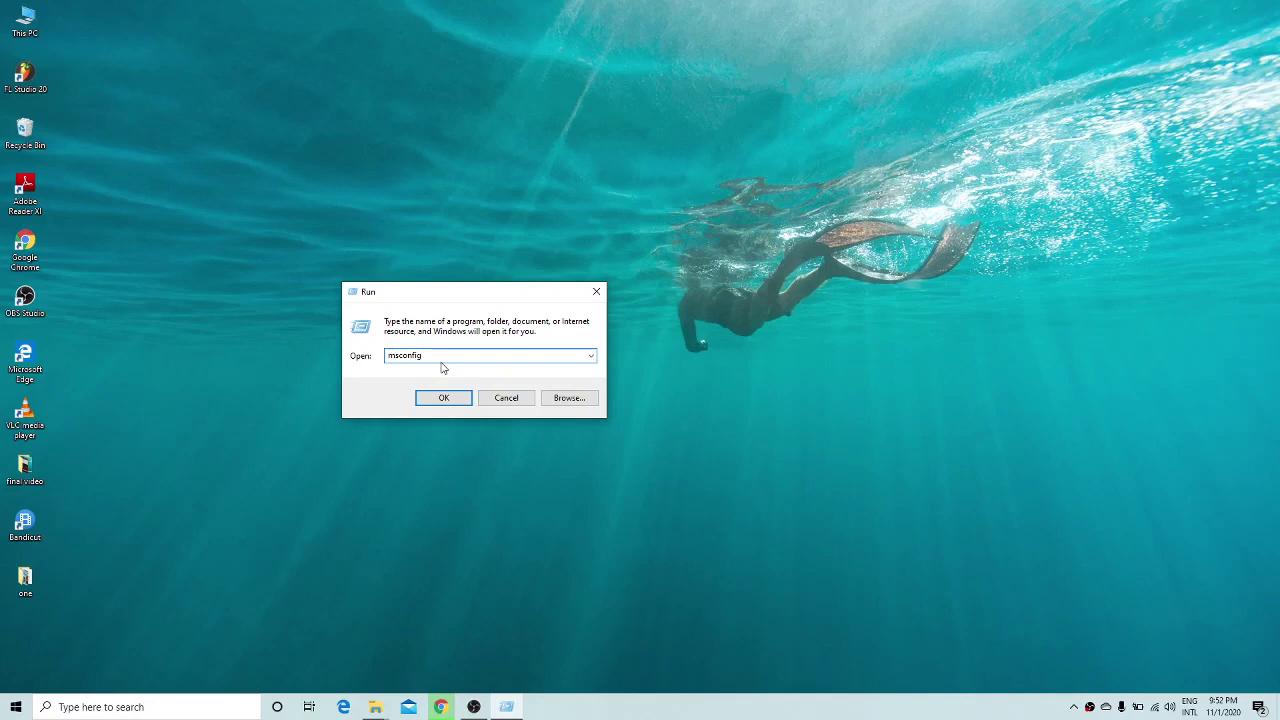
{"action": "key", "text": "Return"}
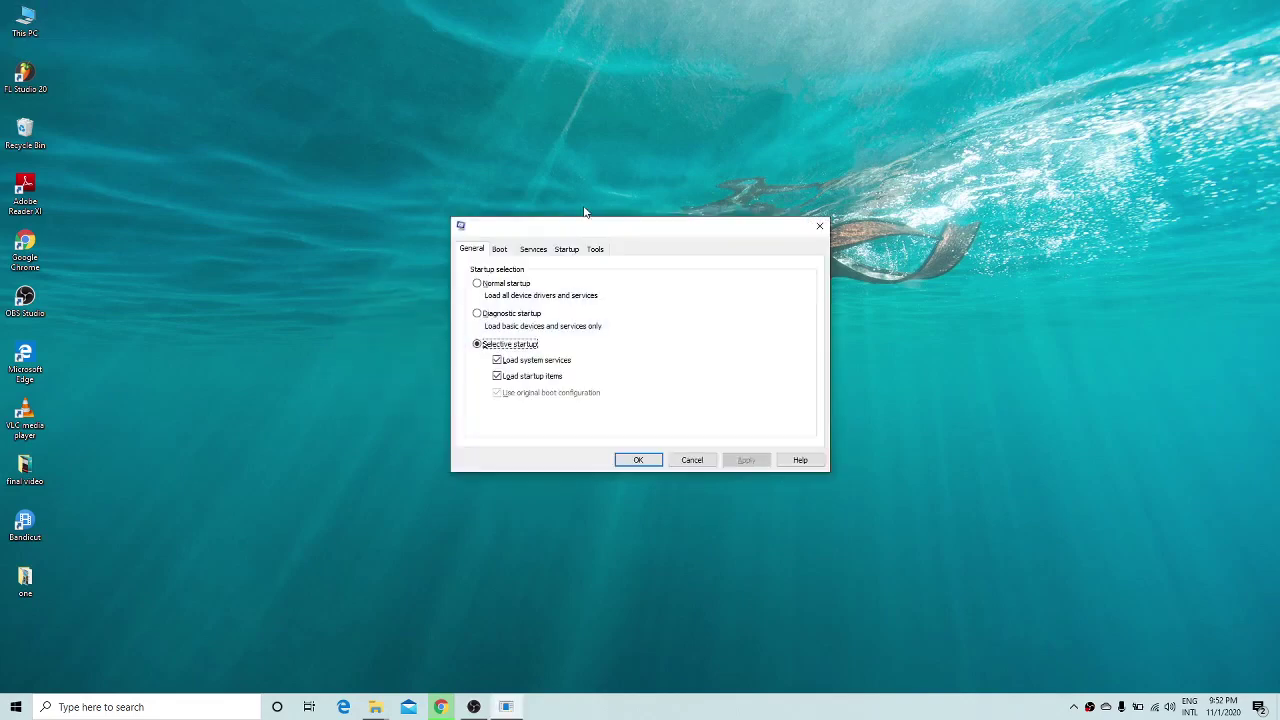
- Tick 'Hide all Microsoft services' on the Services tab and confirm with OK
{"action": "mouse_move", "coordinate": [573, 226]}
{"action": "left_mouse_down"}
{"action": "mouse_move", "coordinate": [546, 121]}
{"action": "mouse_move", "coordinate": [595, 289]}
{"action": "mouse_move", "coordinate": [549, 231]}
{"action": "left_mouse_up"}
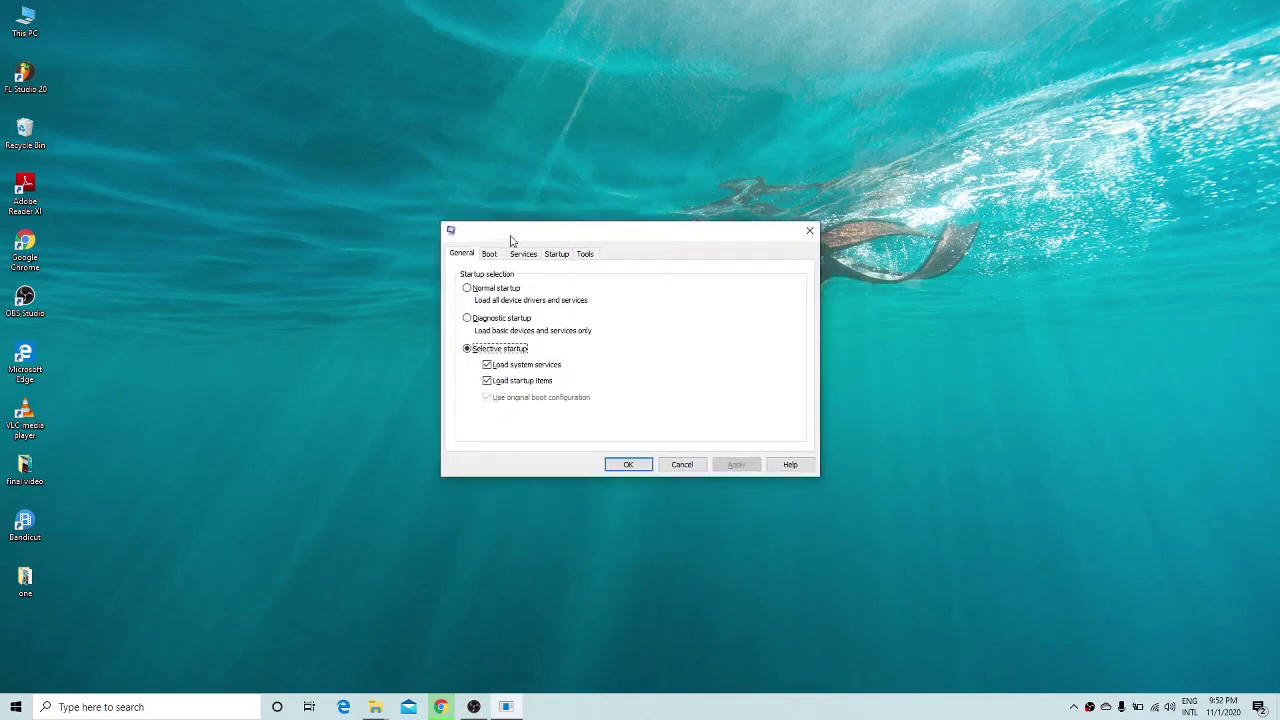
{"action": "left_click", "coordinate": [488, 256]}
{"action": "left_click", "coordinate": [518, 256]}
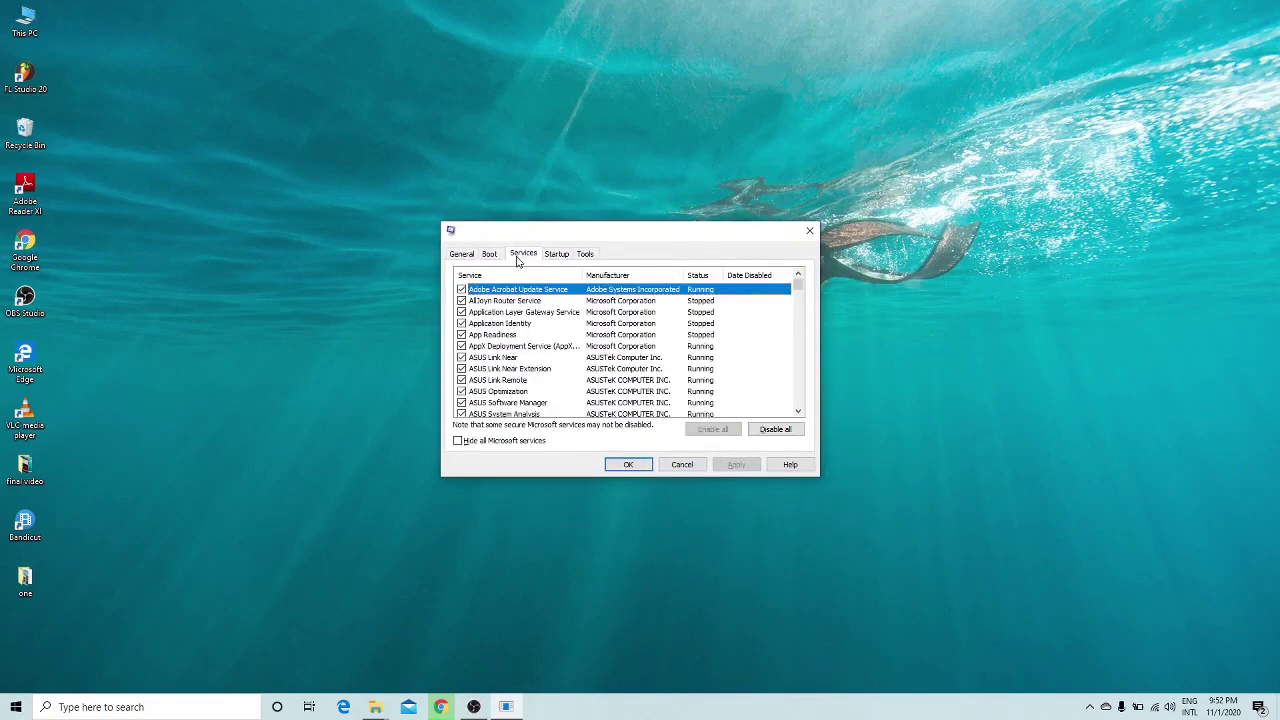
{"action": "left_click", "coordinate": [458, 441]}
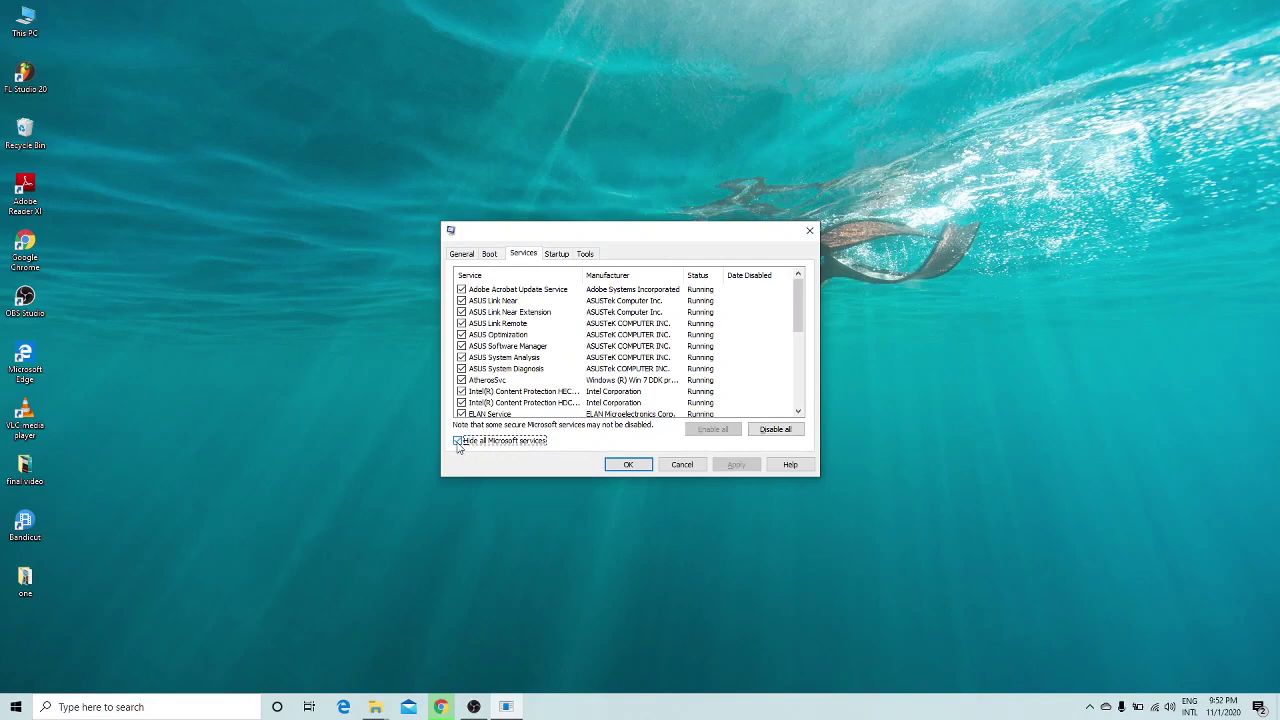
{"action": "left_click", "coordinate": [627, 465]}
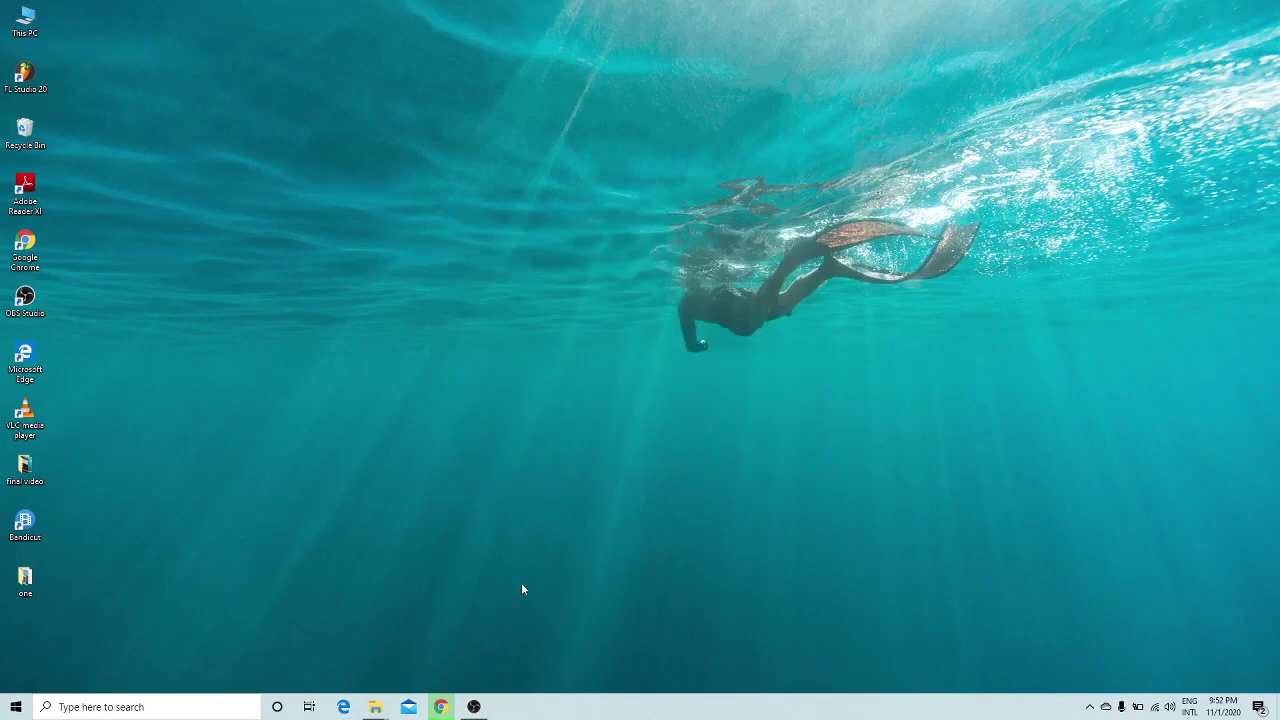
{"action": "left_click", "coordinate": [474, 706]}
- Search 'run' from Start and launch the Run dialog
{"action": "left_click", "coordinate": [16, 706]}
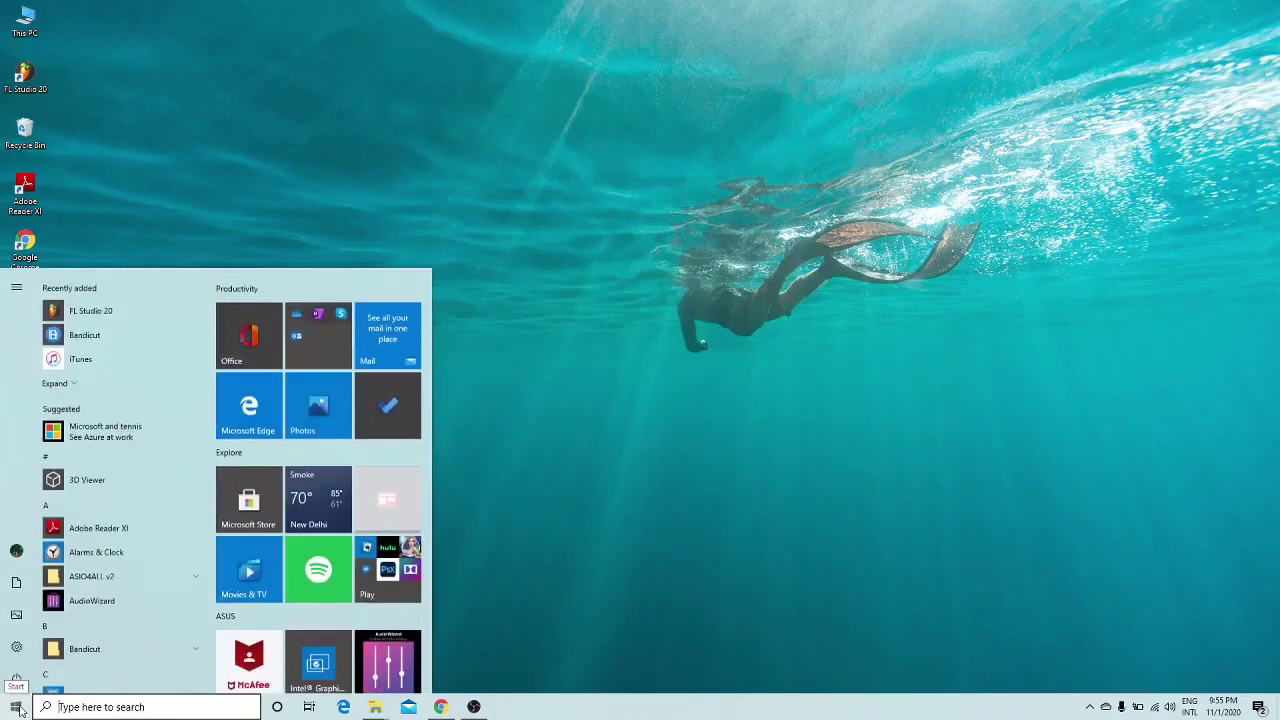
{"action": "left_click", "coordinate": [75, 706]}
{"action": "type", "text": "run"}
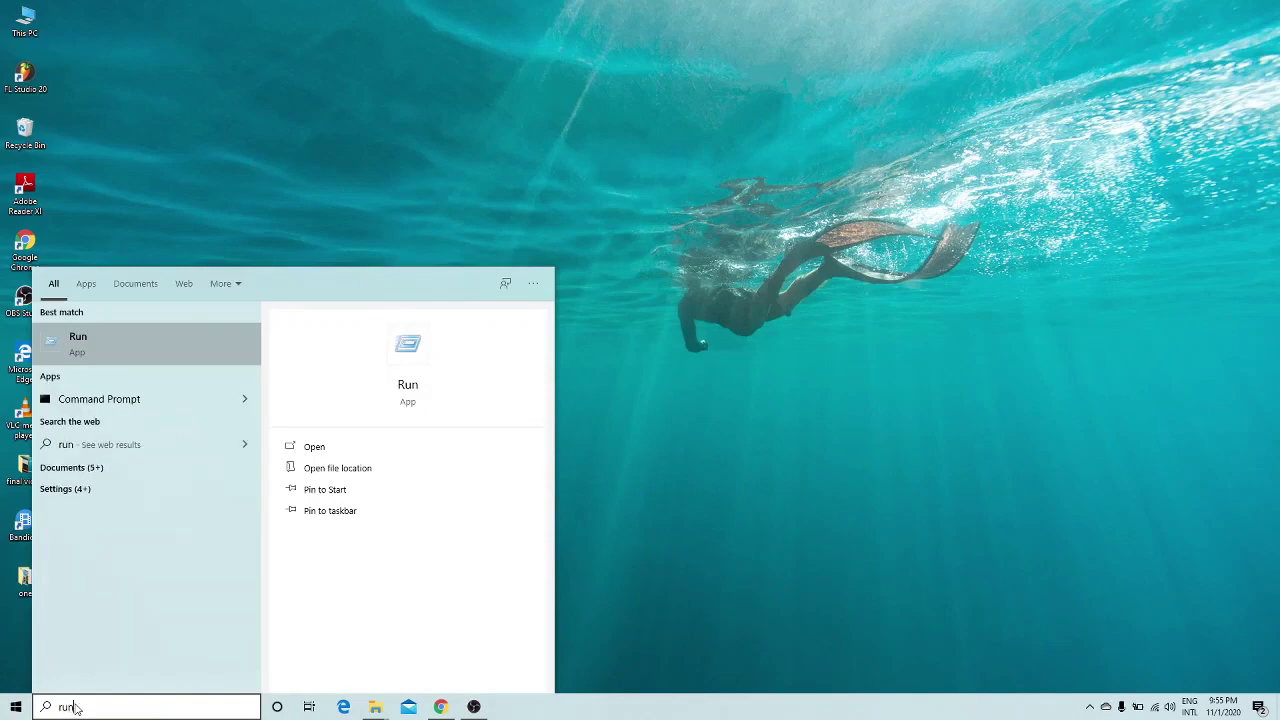
{"action": "left_click", "coordinate": [101, 352]}
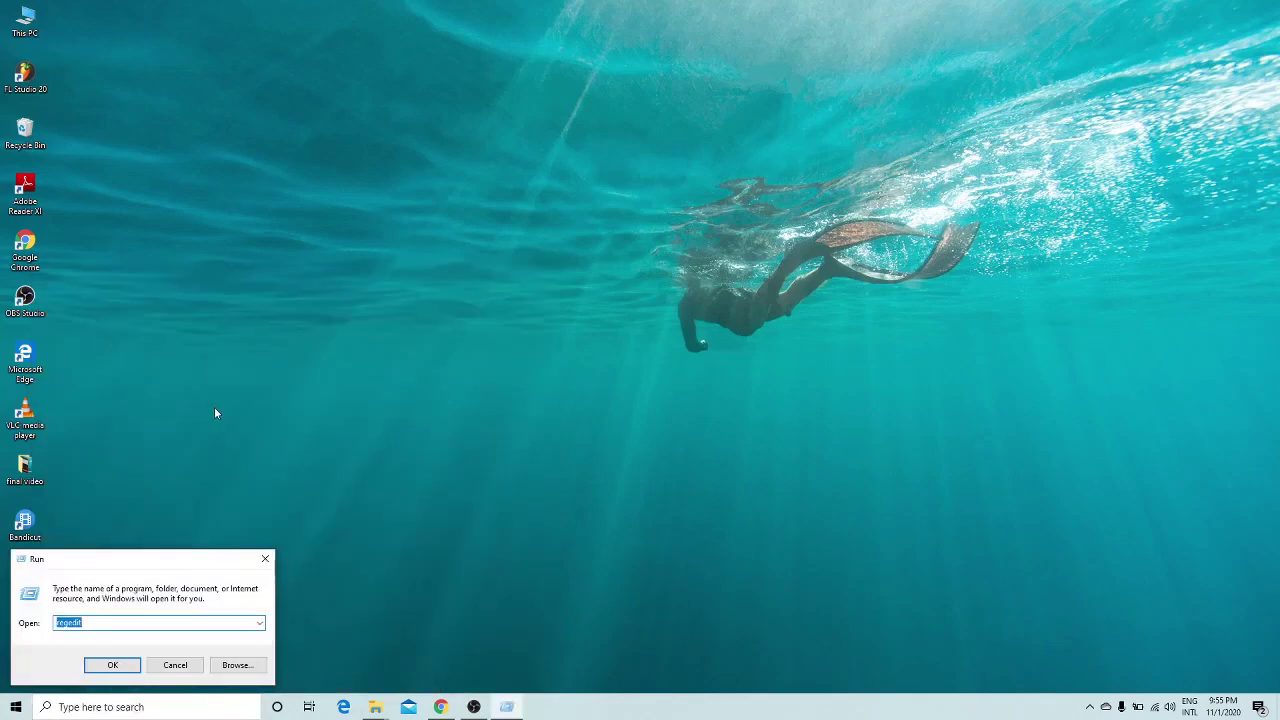
- Run 'regedit' to launch Registry Editor and centre its window
{"action": "key", "text": "BackSpace"}
{"action": "type", "text": "rege"}
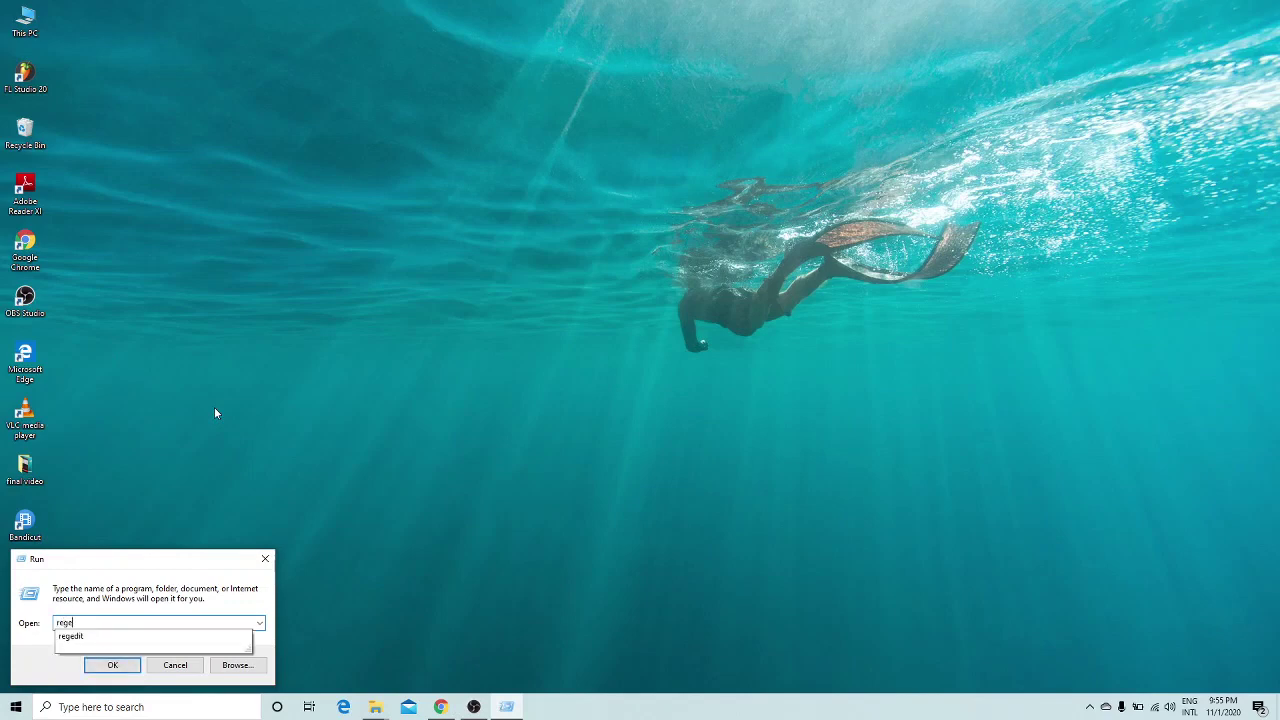
{"action": "type", "text": "dit"}
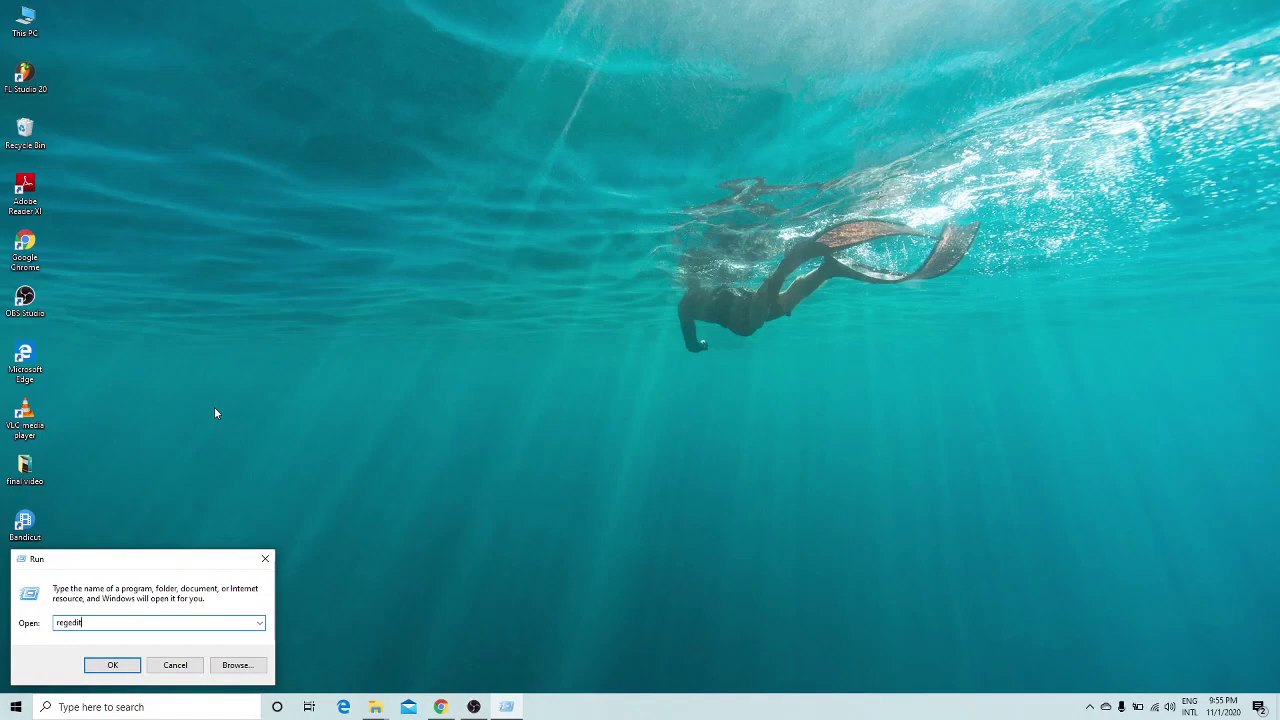
{"action": "key", "text": "Return"}
{"action": "left_click_drag", "start_coordinate": [320, 66], "coordinate": [490, 133]}
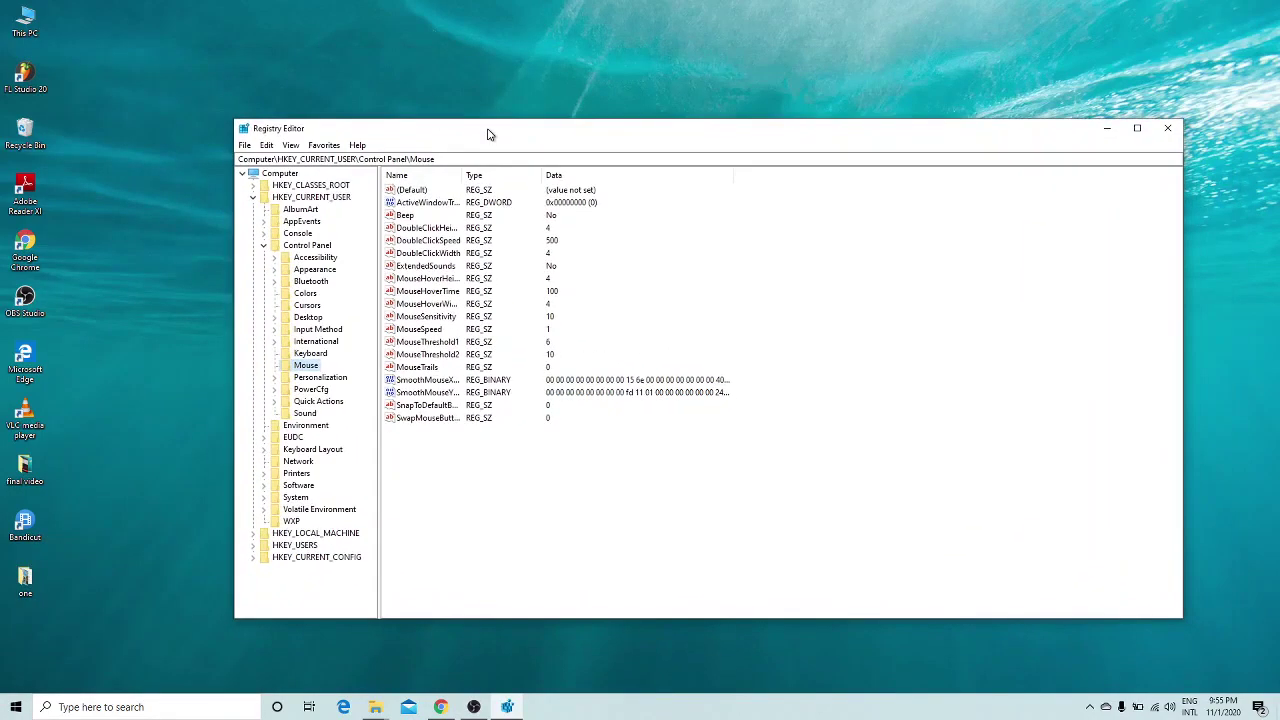
- Navigate to HKEY_CURRENT_USER\Control Panel\Mouse and select the MouseHoverTime value
{"action": "left_click", "coordinate": [251, 197]}
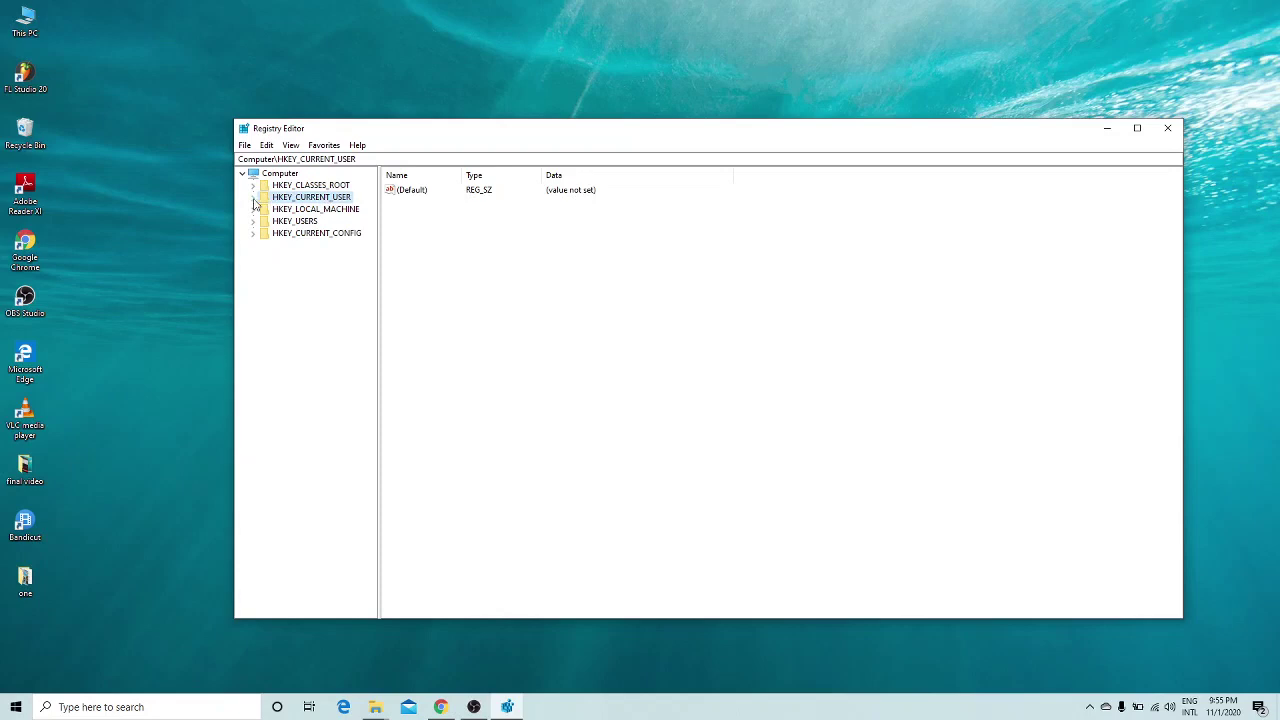
{"action": "left_click", "coordinate": [253, 198]}
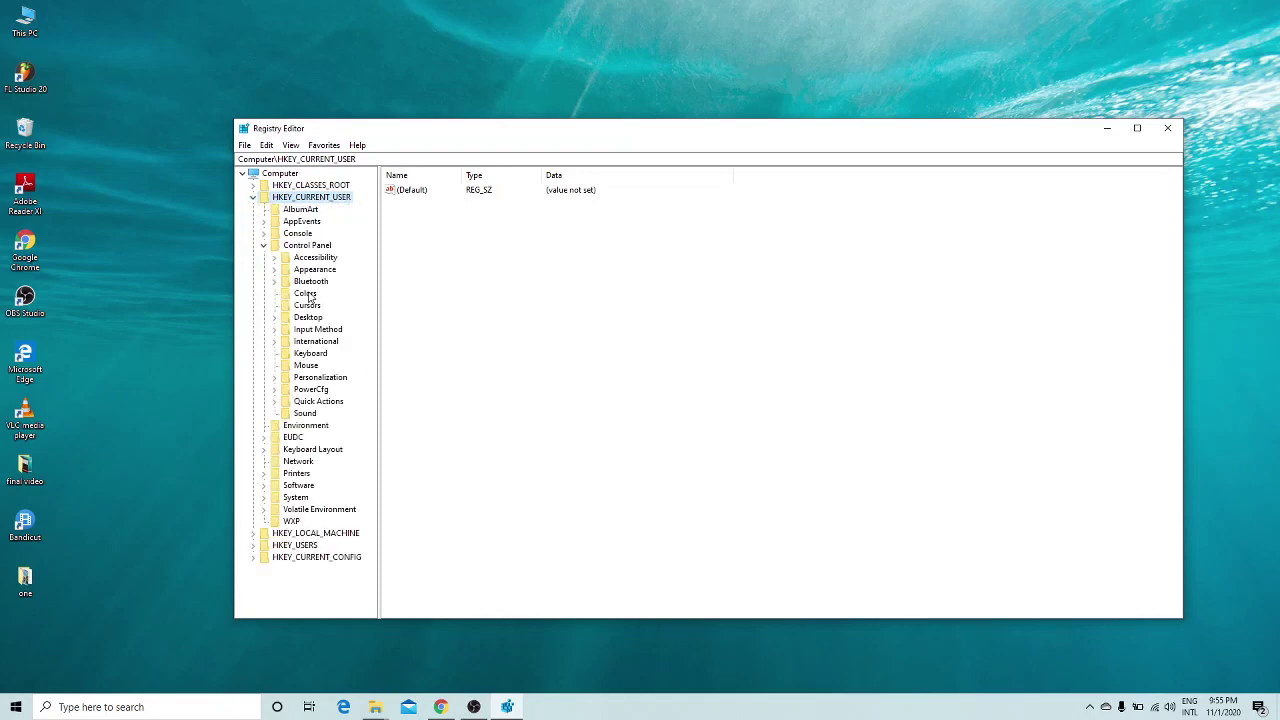
{"action": "left_click", "coordinate": [293, 368]}
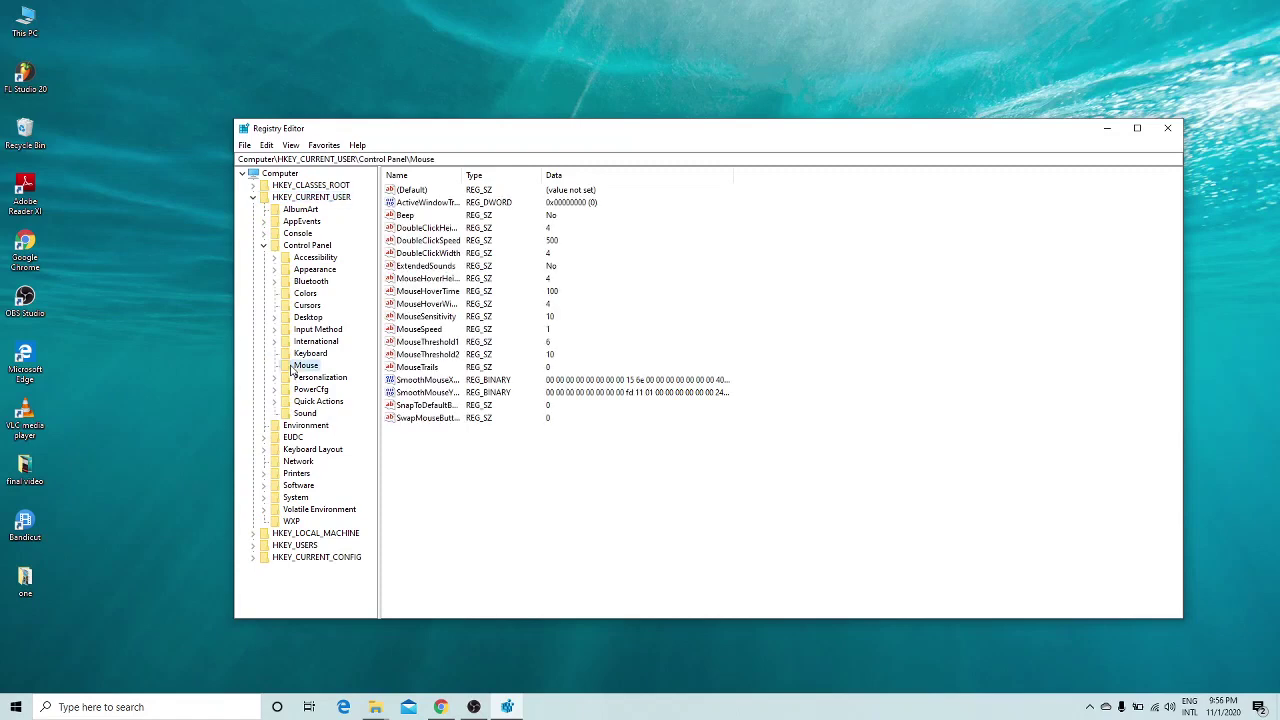
{"action": "left_click", "coordinate": [438, 279]}
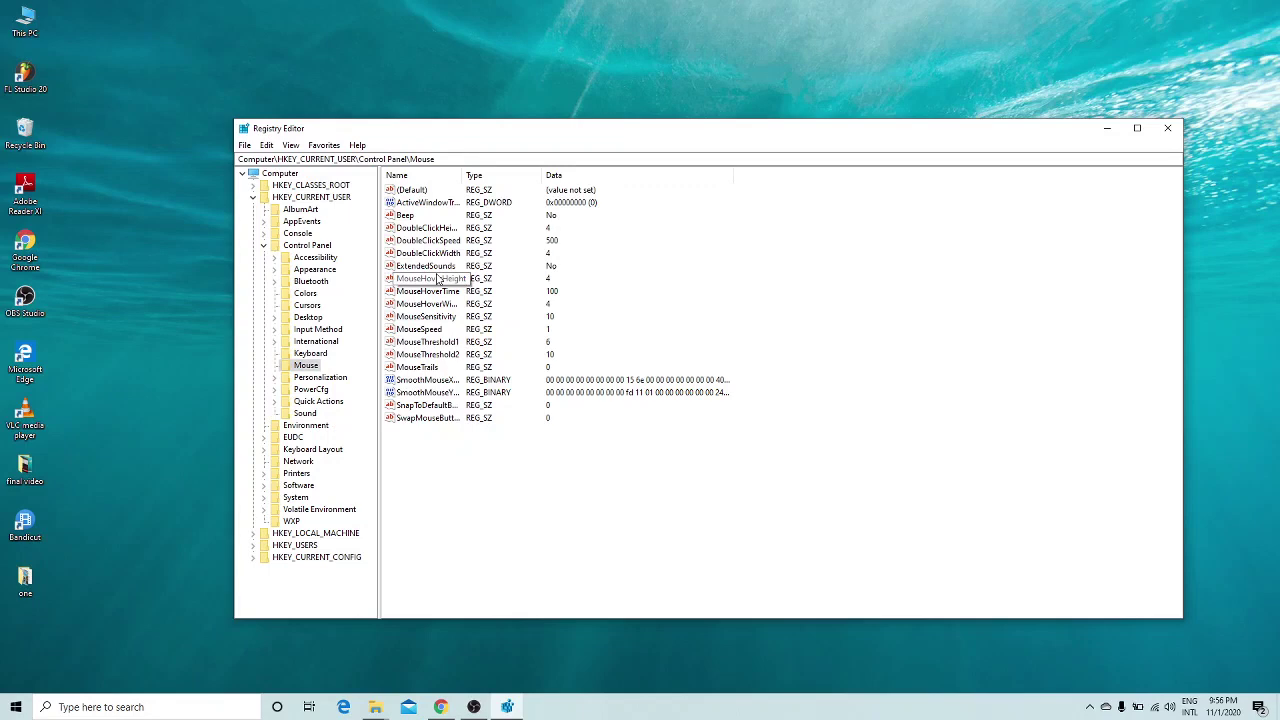
{"action": "left_click", "coordinate": [433, 291]}
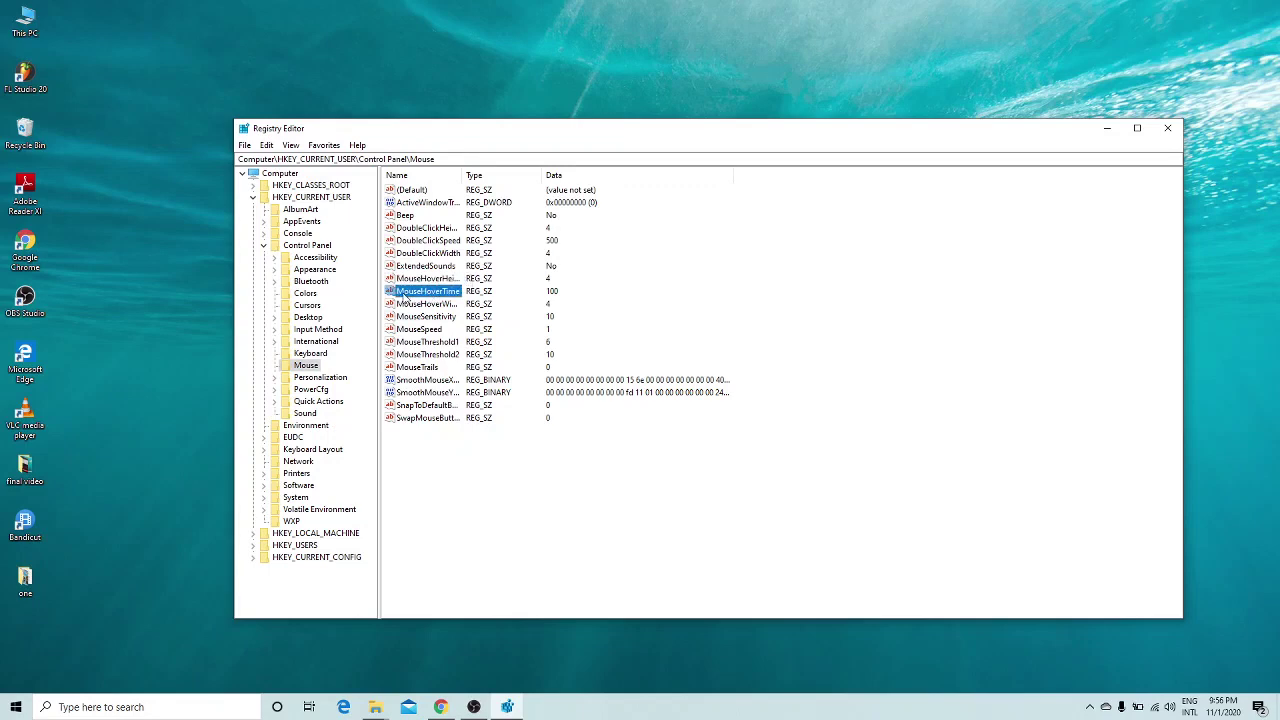
- Change MouseHoverTime from 100 to 10 and close Registry Editor
{"action": "double_click", "coordinate": [406, 293]}
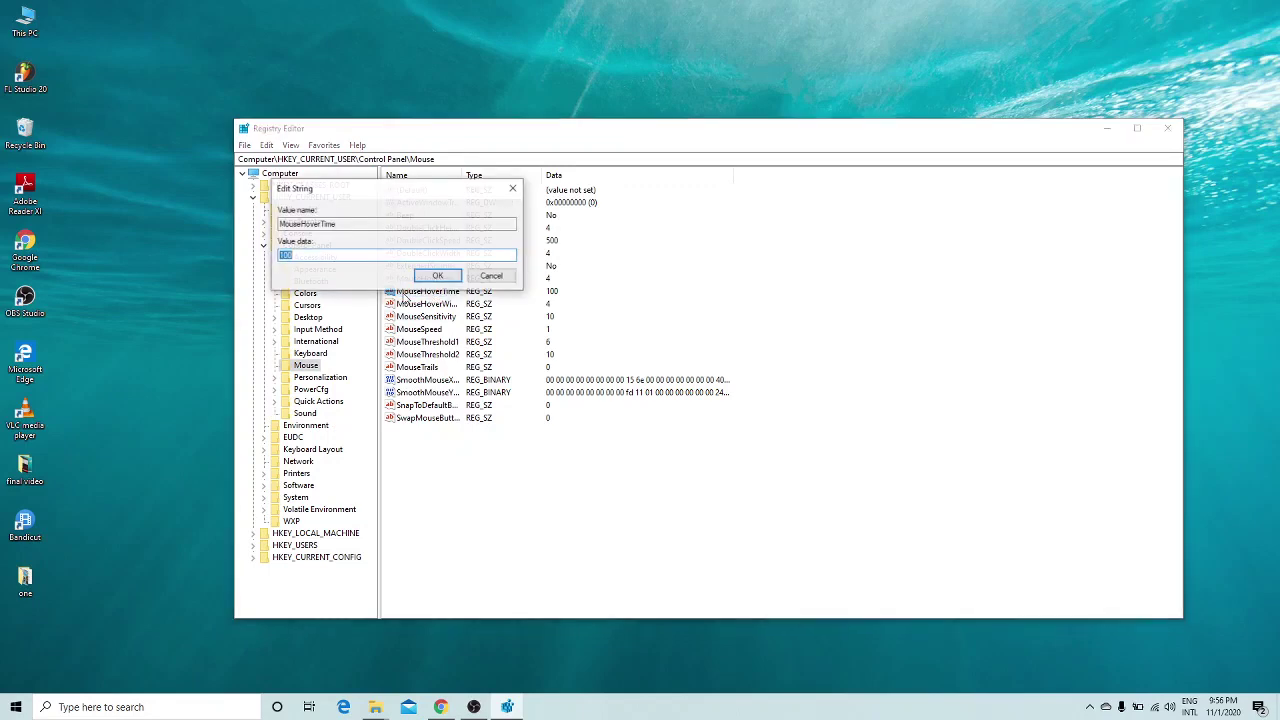
{"action": "left_click", "coordinate": [303, 255]}
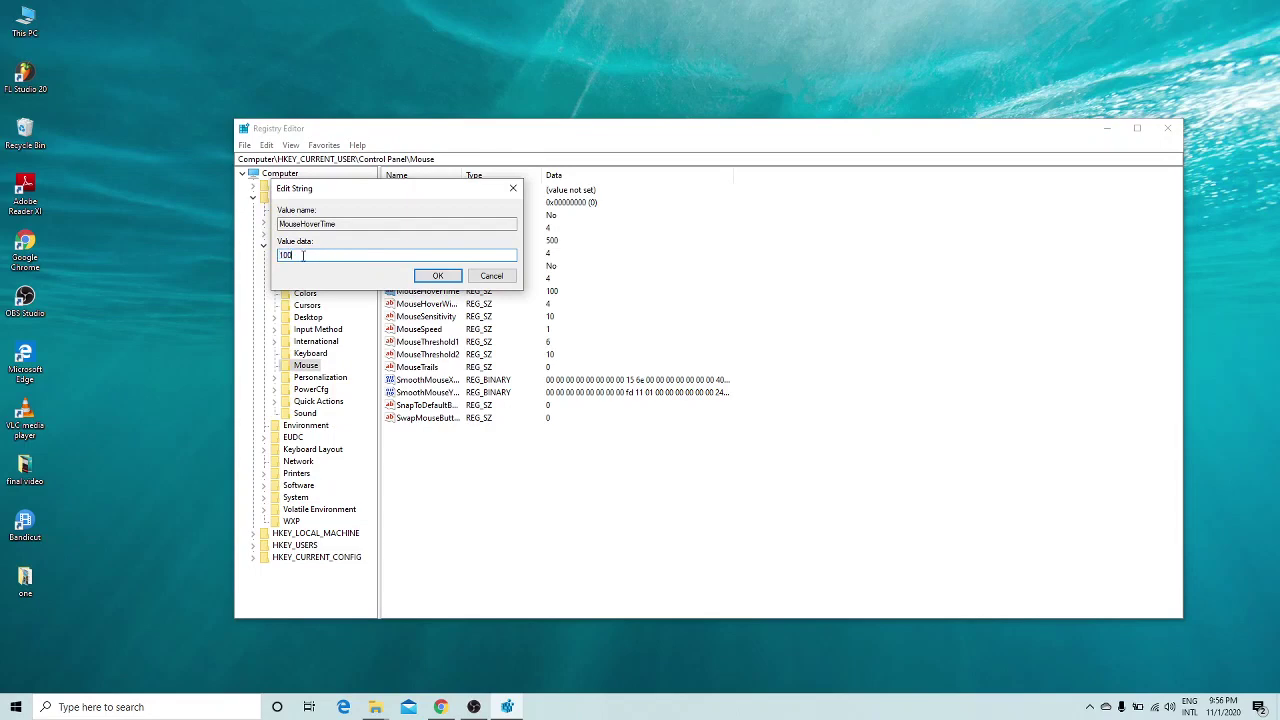
{"action": "left_click", "coordinate": [426, 275]}
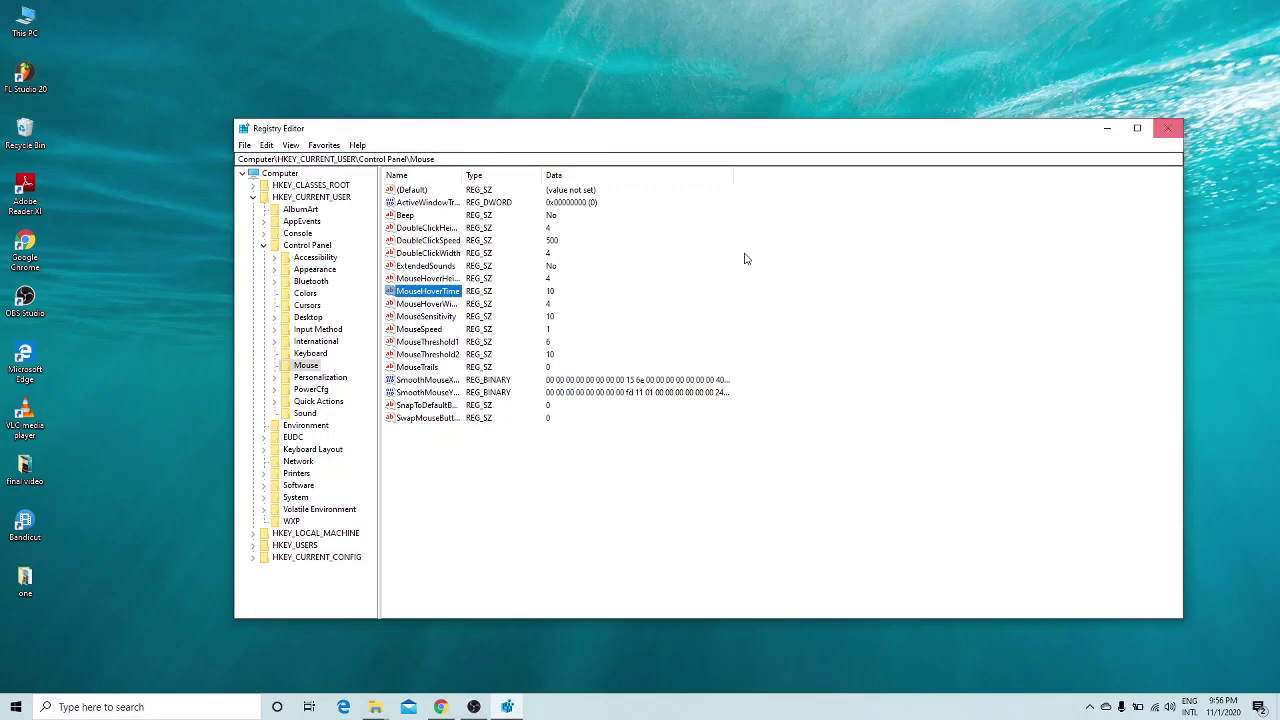
{"action": "left_click", "coordinate": [1158, 128]}
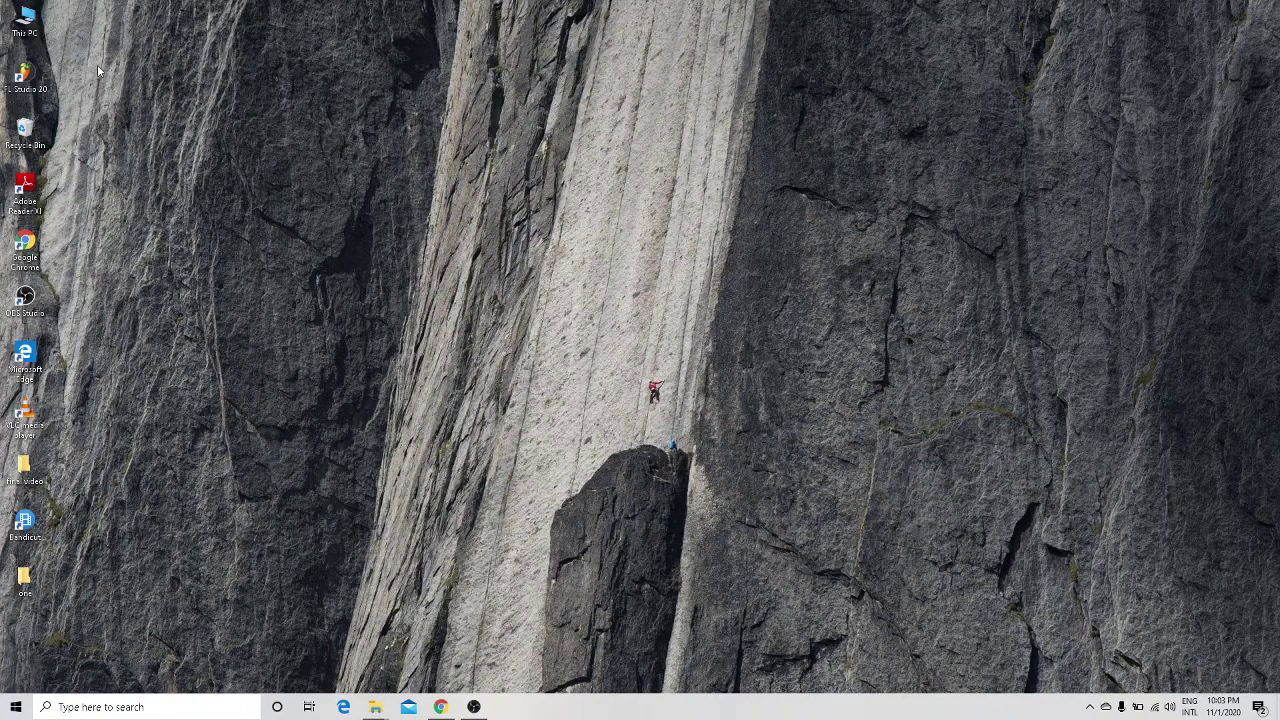
- From This PC's Properties, reach Advanced system settings and its Performance settings
{"action": "right_click", "coordinate": [28, 20]}
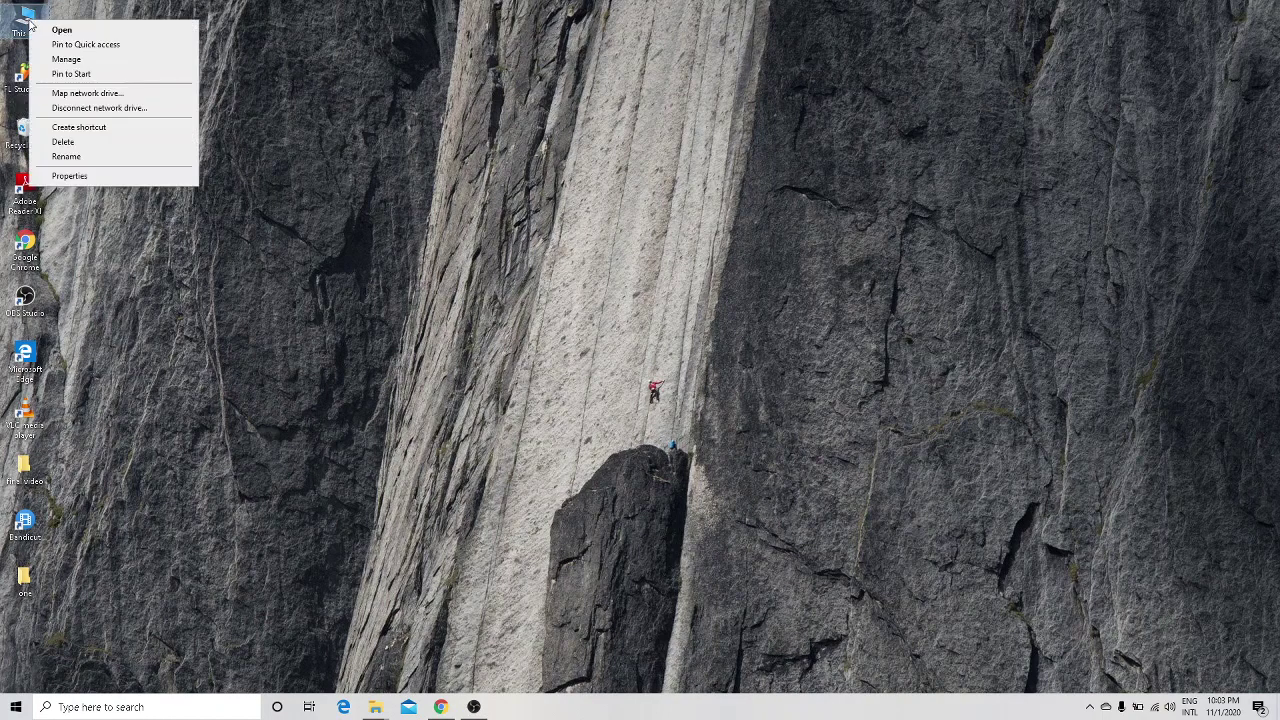
{"action": "left_click", "coordinate": [94, 176]}
{"action": "left_click_drag", "start_coordinate": [303, 146], "coordinate": [287, 100]}
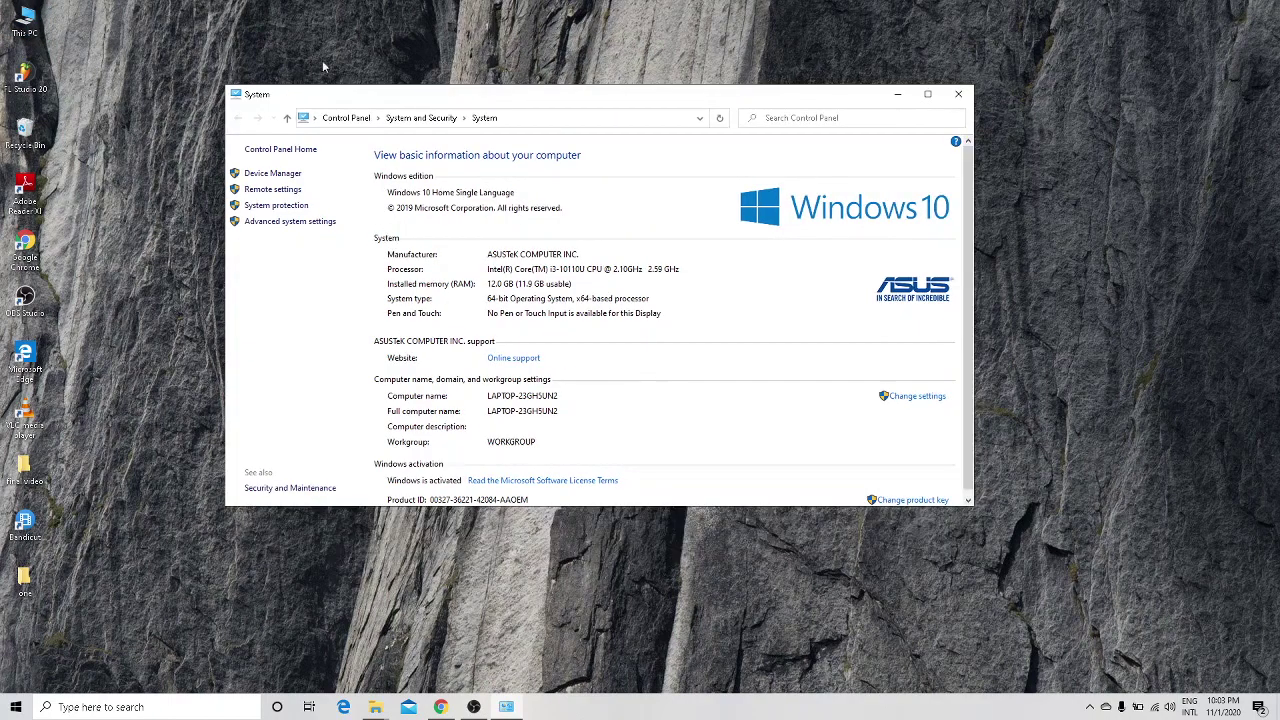
{"action": "left_click", "coordinate": [286, 224]}
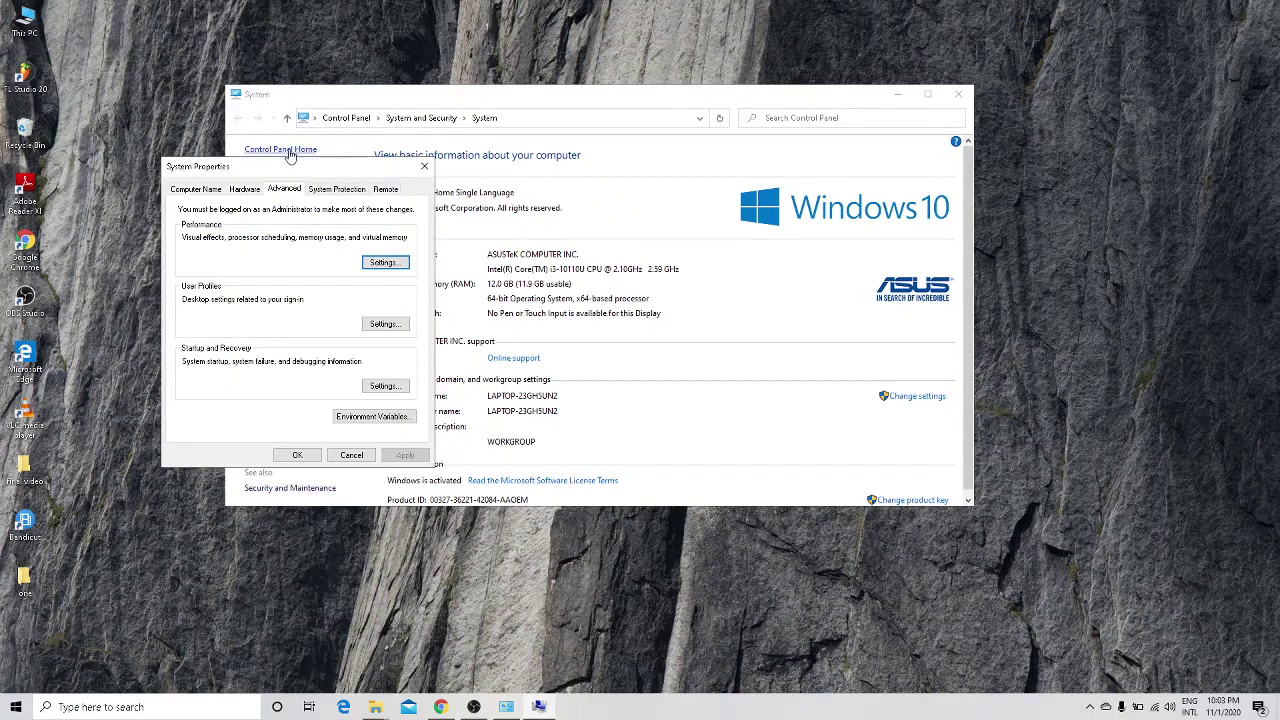
{"action": "left_click_drag", "start_coordinate": [635, 245], "coordinate": [635, 246]}
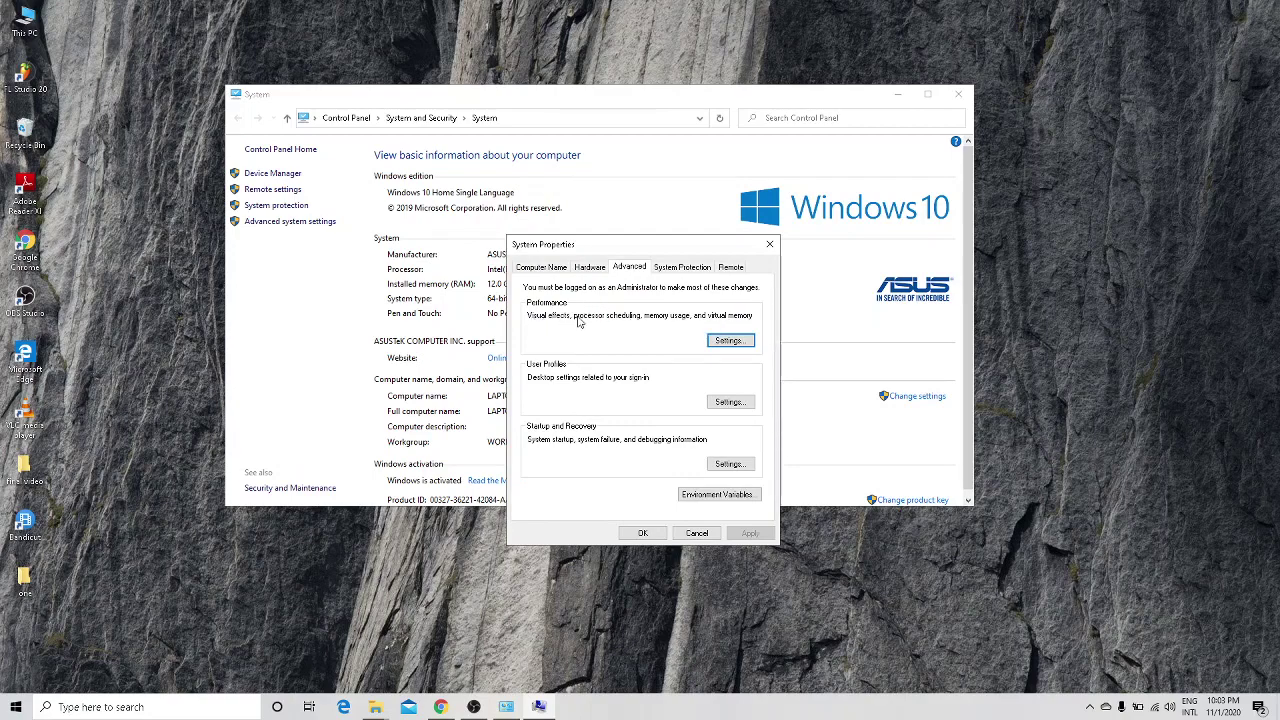
{"action": "left_click", "coordinate": [726, 342]}
- Apply 'Adjust for best performance' with only 'Show shadows under mouse pointer' kept, closing all windows
{"action": "left_click_drag", "start_coordinate": [678, 305], "coordinate": [646, 180]}
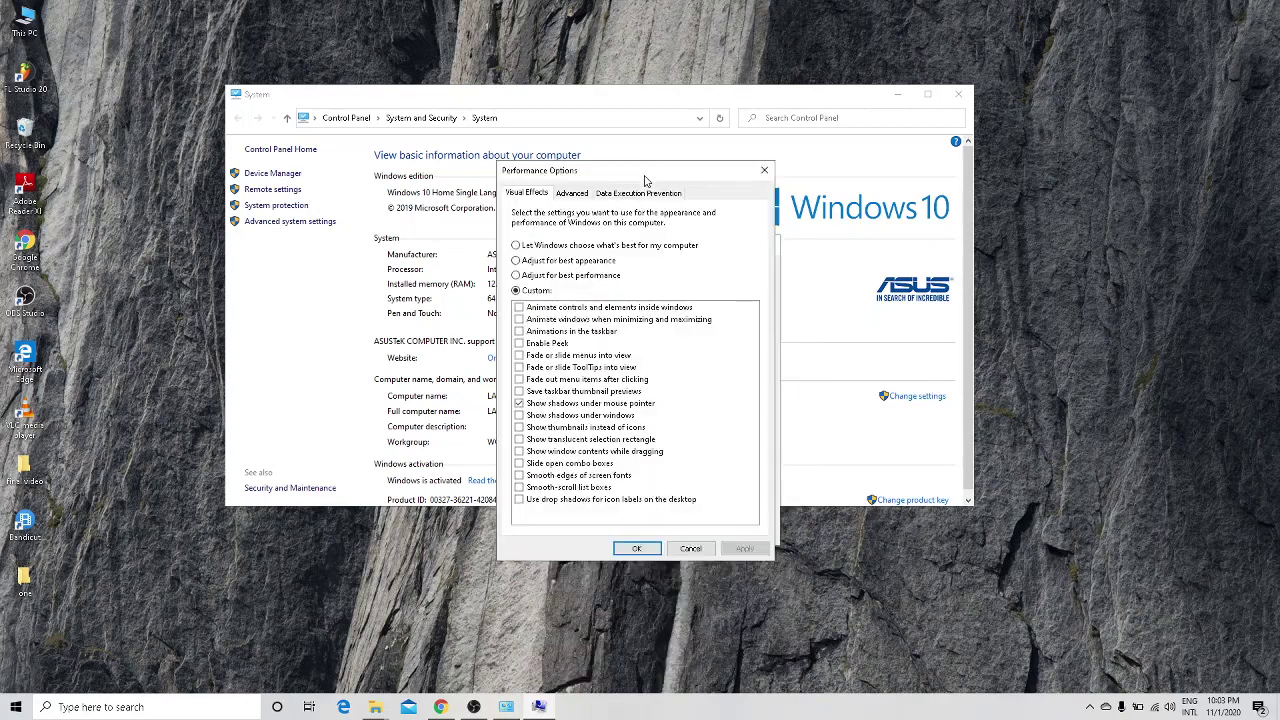
{"action": "left_click", "coordinate": [516, 276]}
{"action": "left_click", "coordinate": [520, 406]}
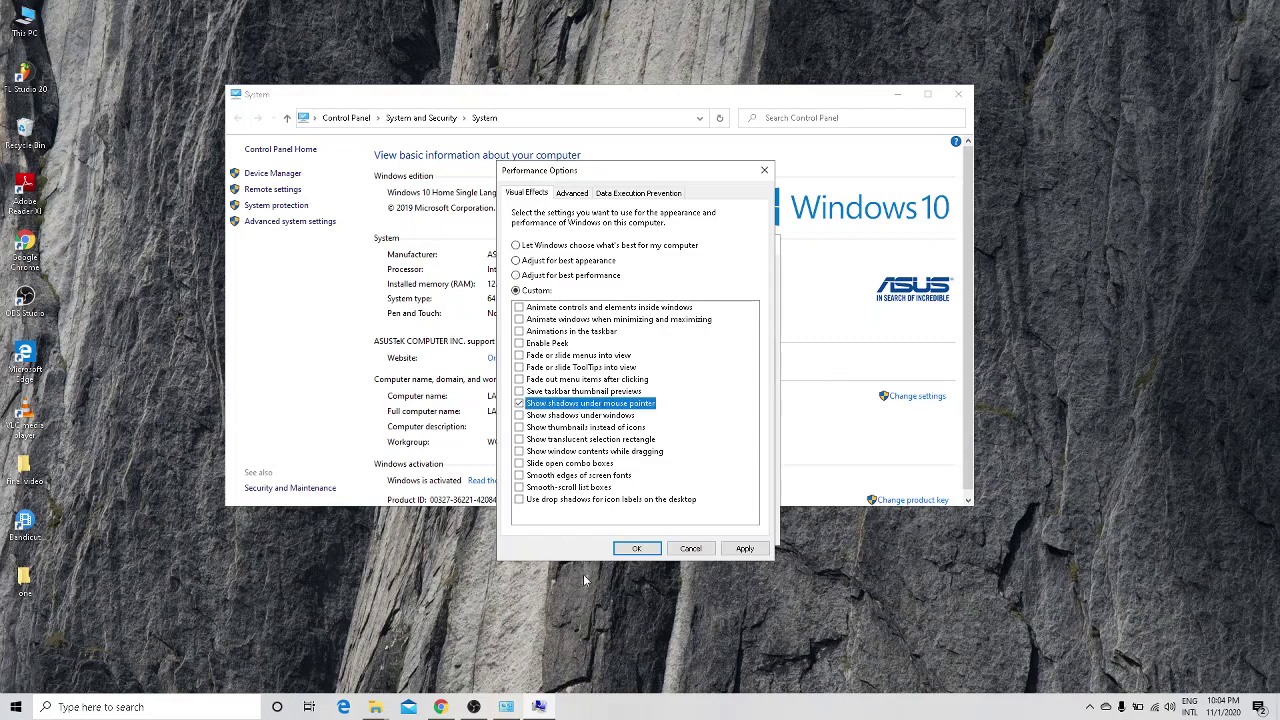
{"action": "left_click", "coordinate": [743, 549]}
{"action": "left_click", "coordinate": [640, 549]}
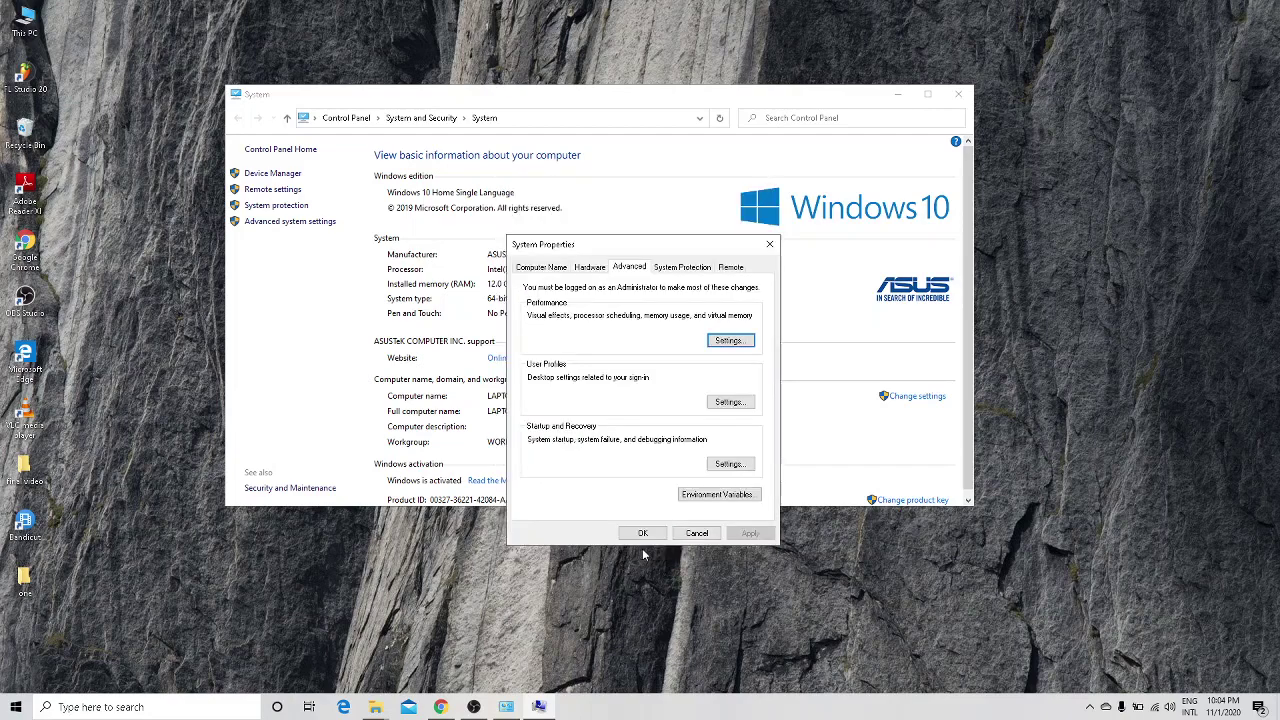
{"action": "left_click", "coordinate": [643, 533]}
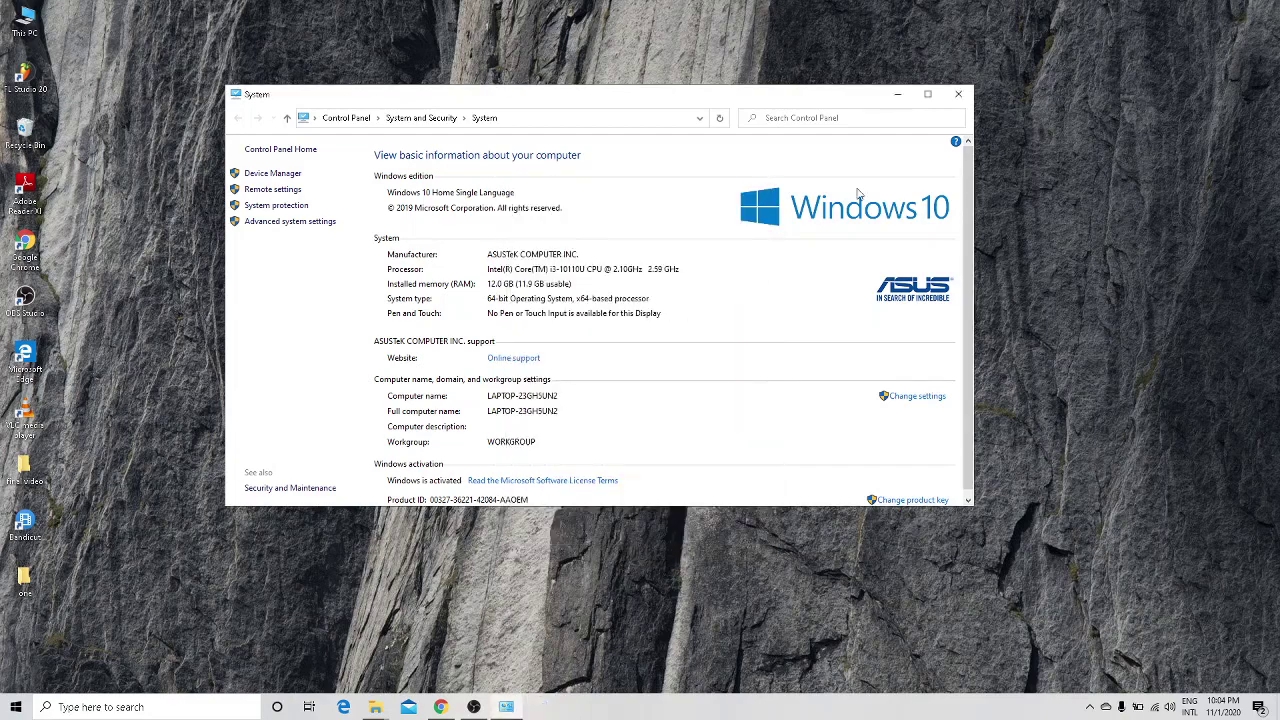
{"action": "left_click", "coordinate": [957, 95]}
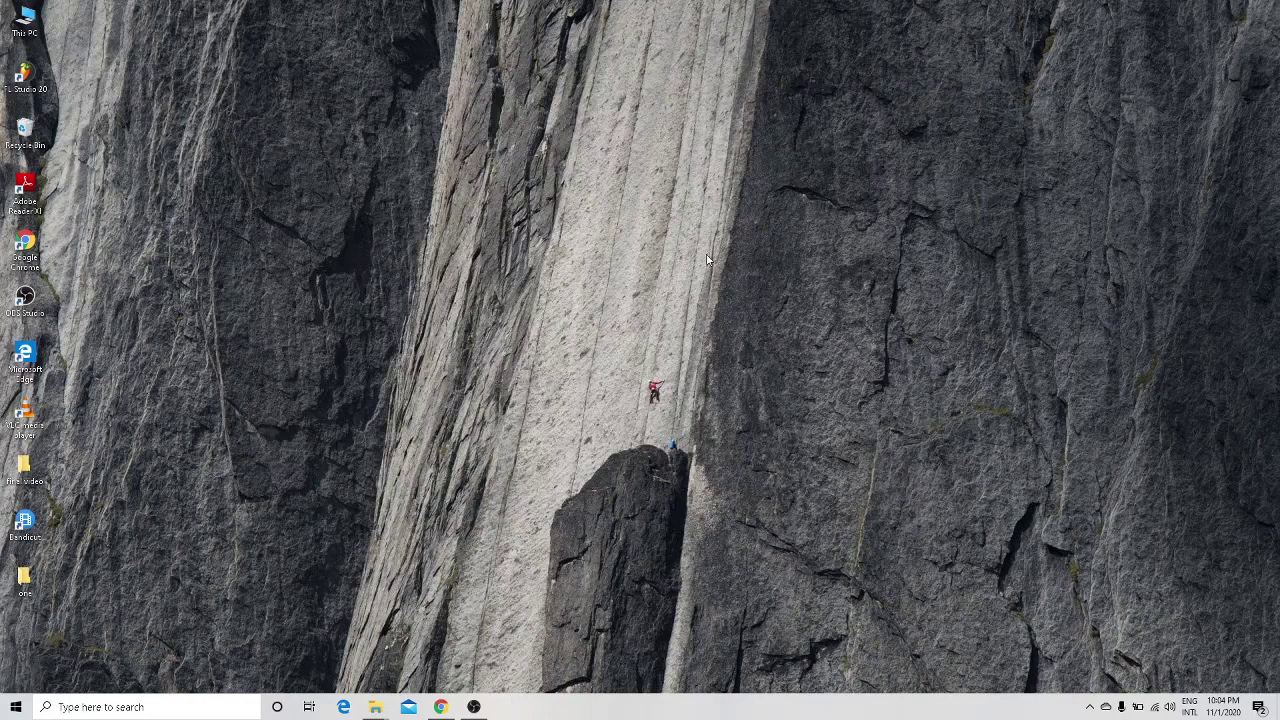